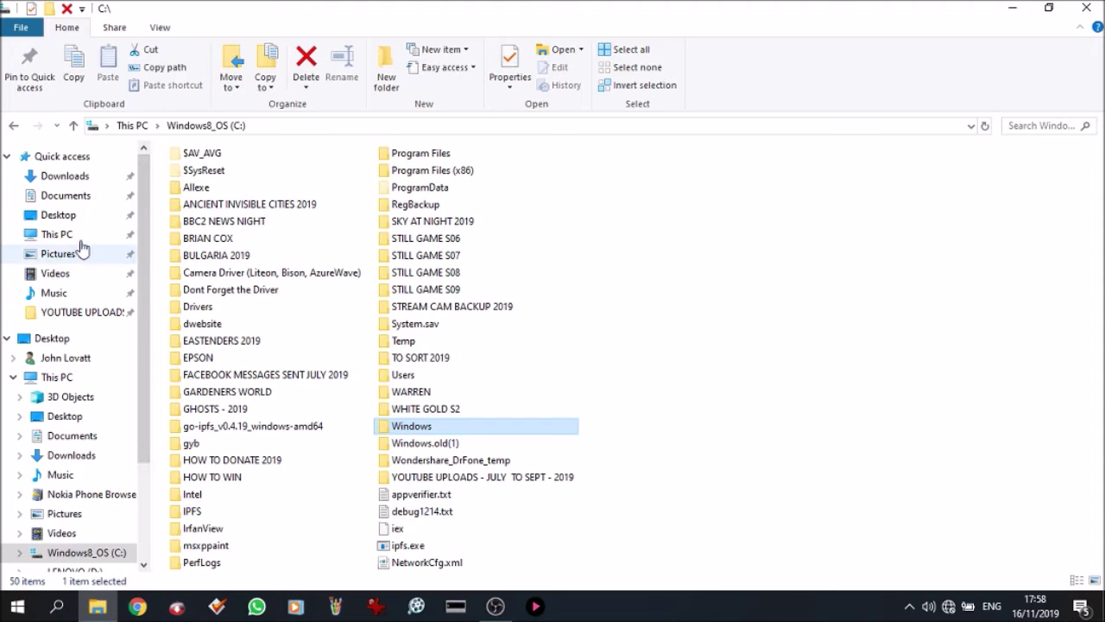
Add a new folder on the Desktop and name it 'HOW TO REMEMBER'
click(60, 215)
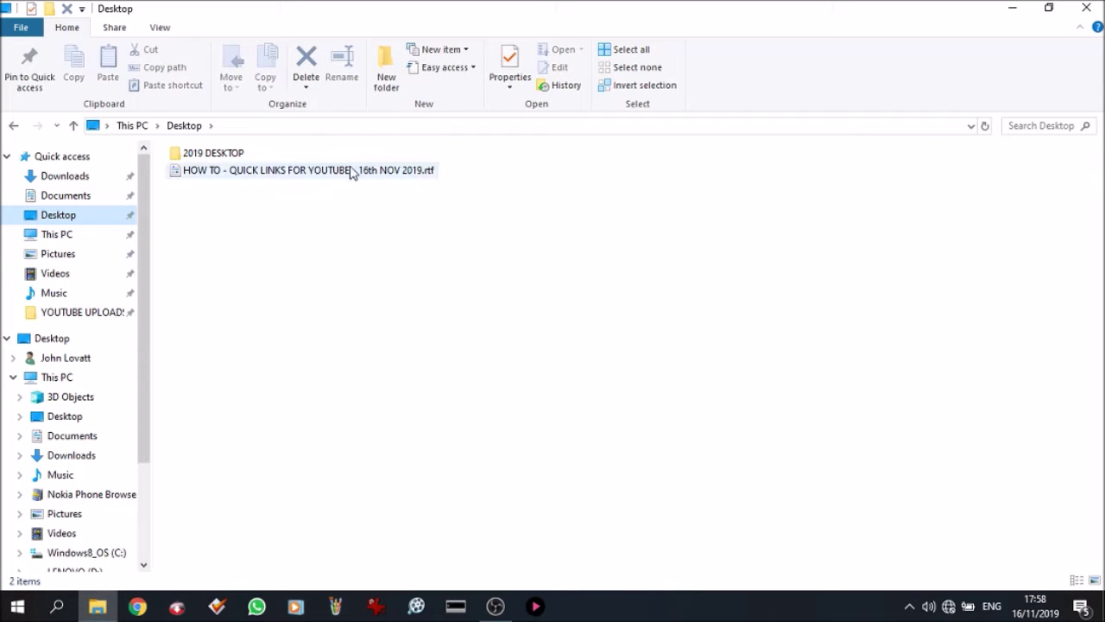
click(386, 94)
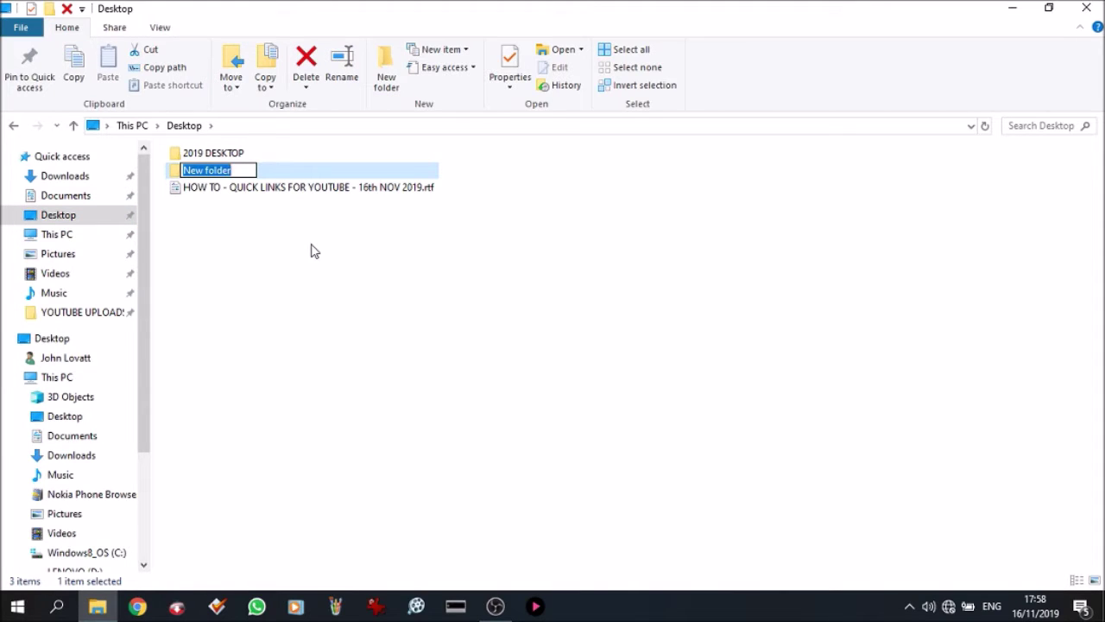
text(HOW T)
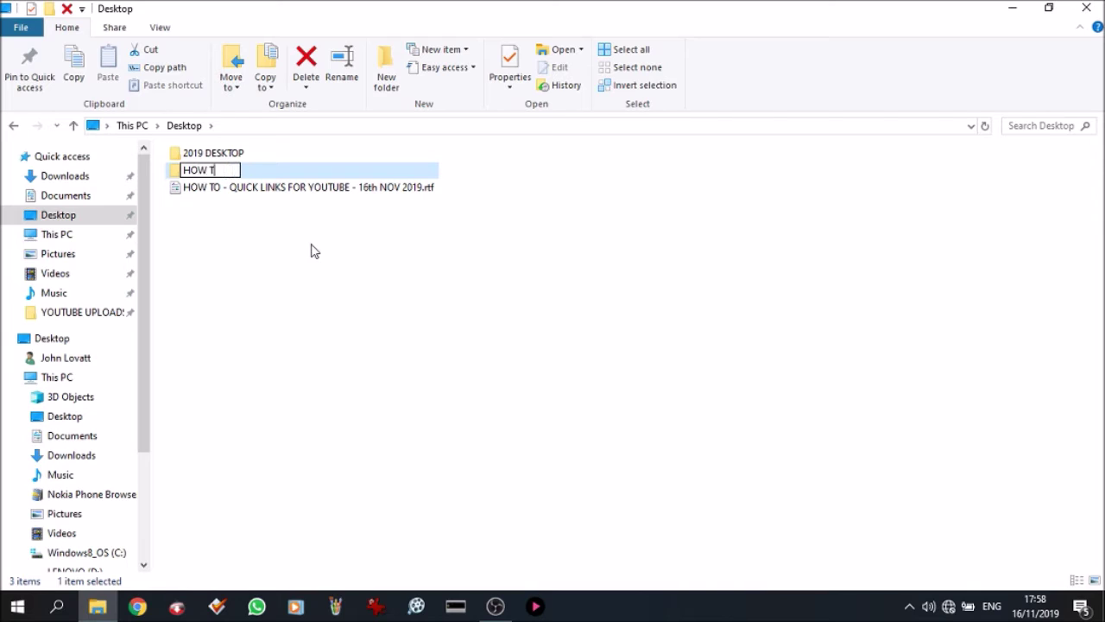
text(O REME)
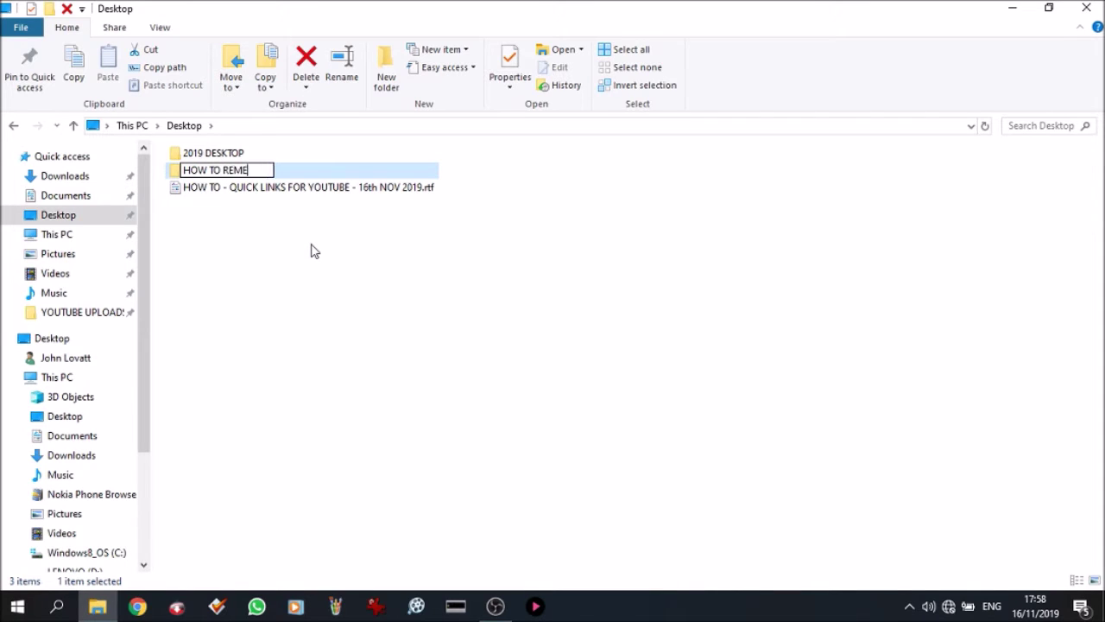
text(MBER)
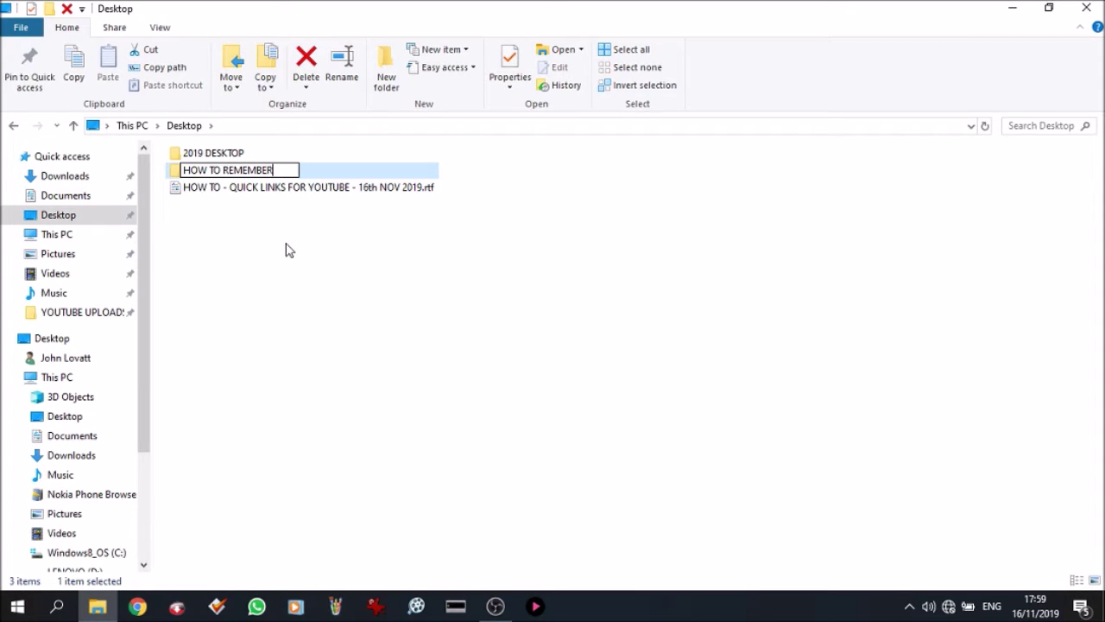
click(231, 243)
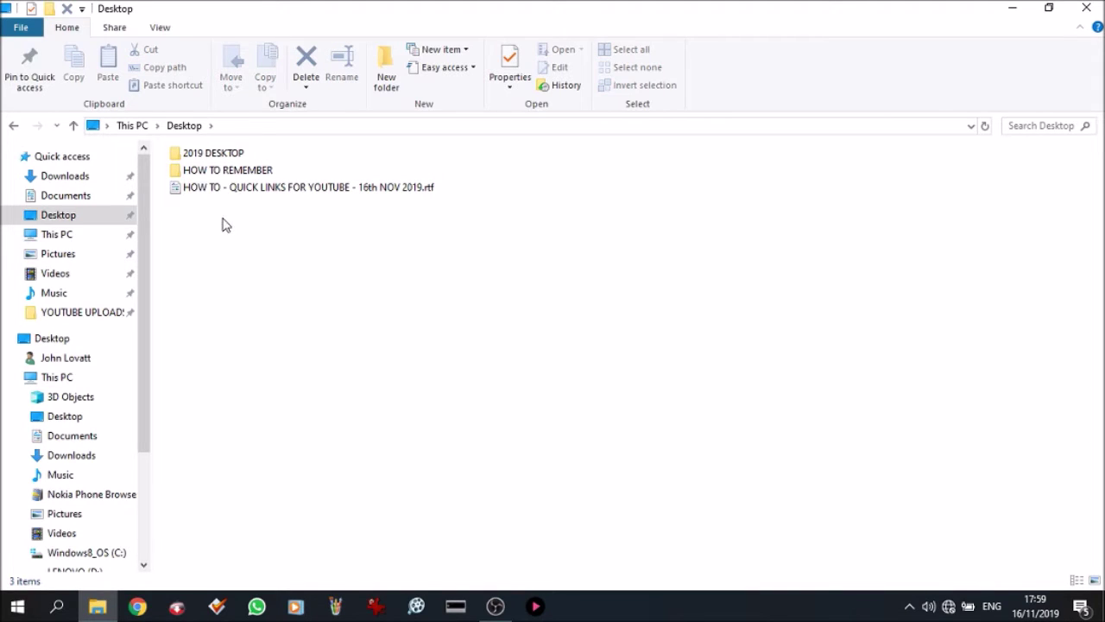
Show the desktop and move the HOW TO REMEMBER folder to the centre of the screen
key(super+d)
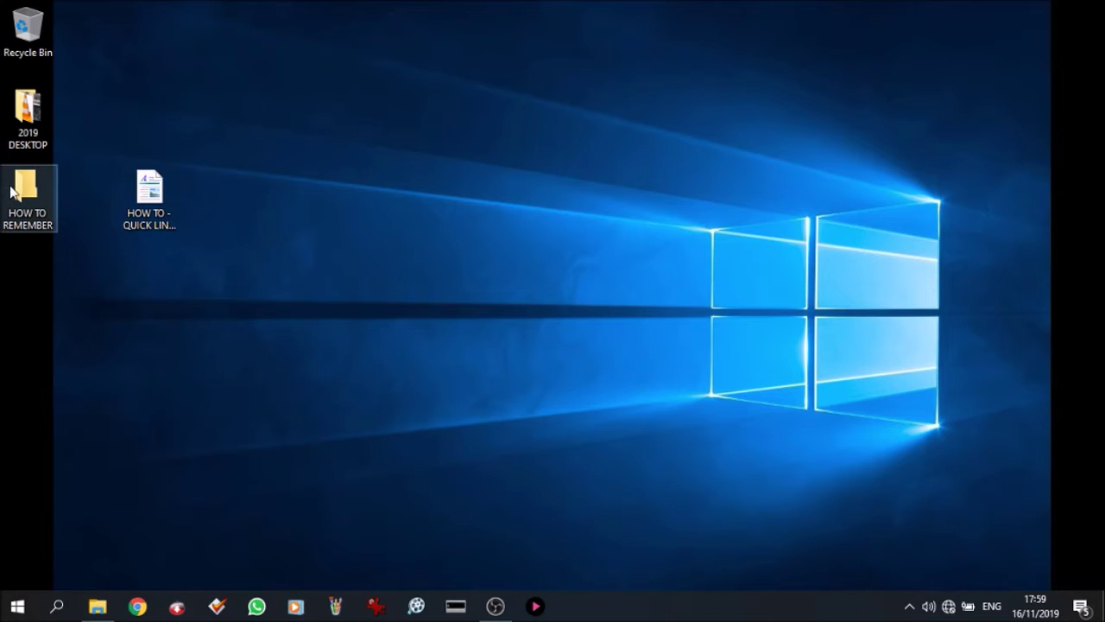
drag(26, 184, 548, 232)
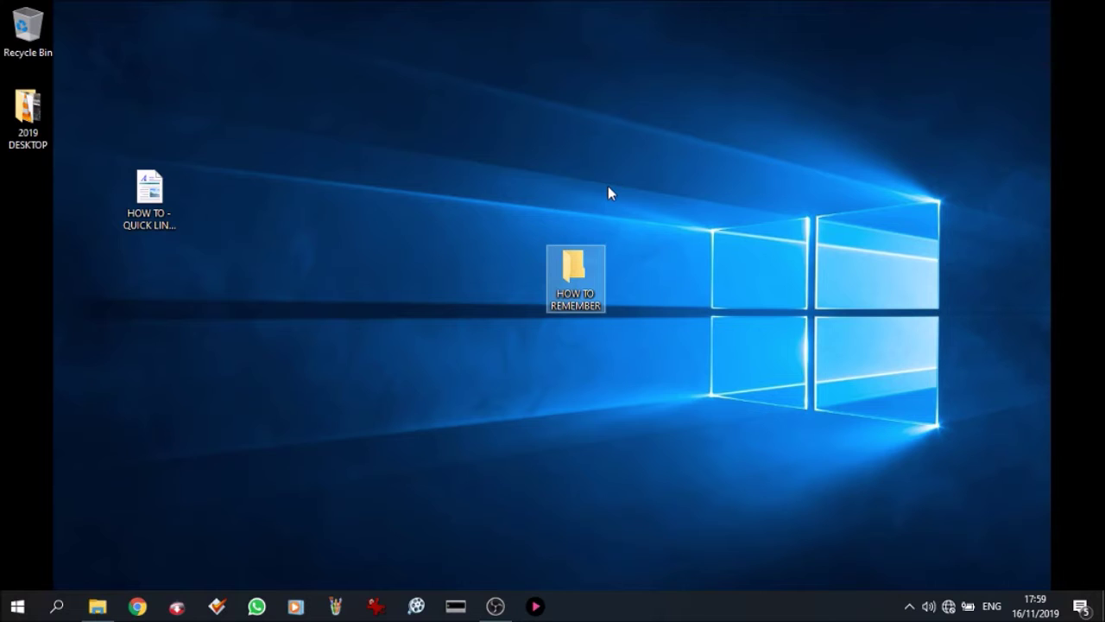
right_click(574, 276)
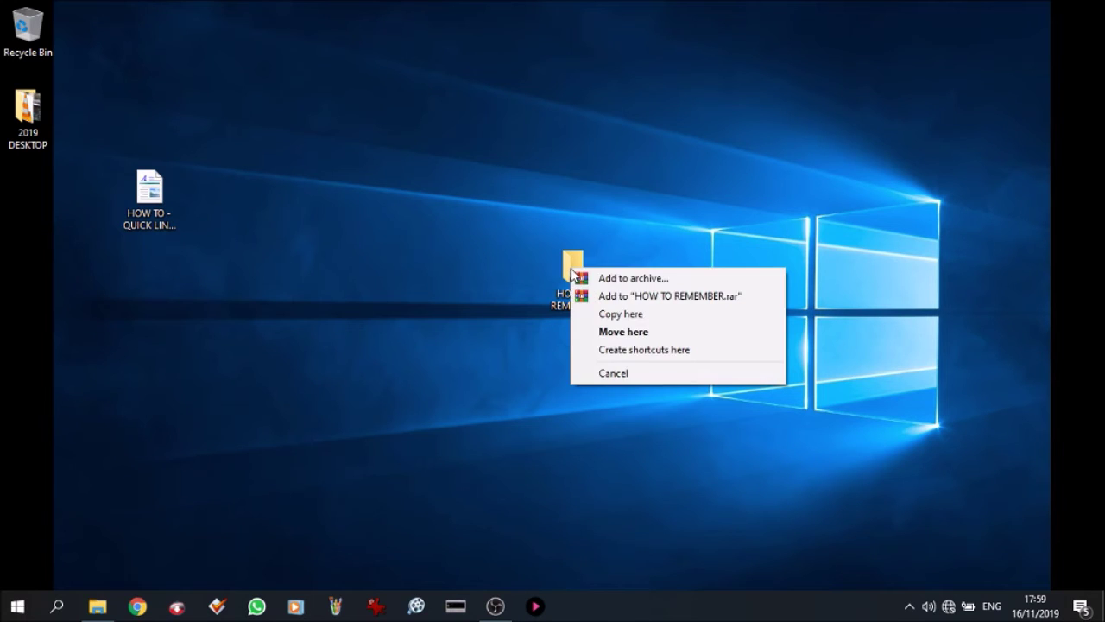
click(516, 269)
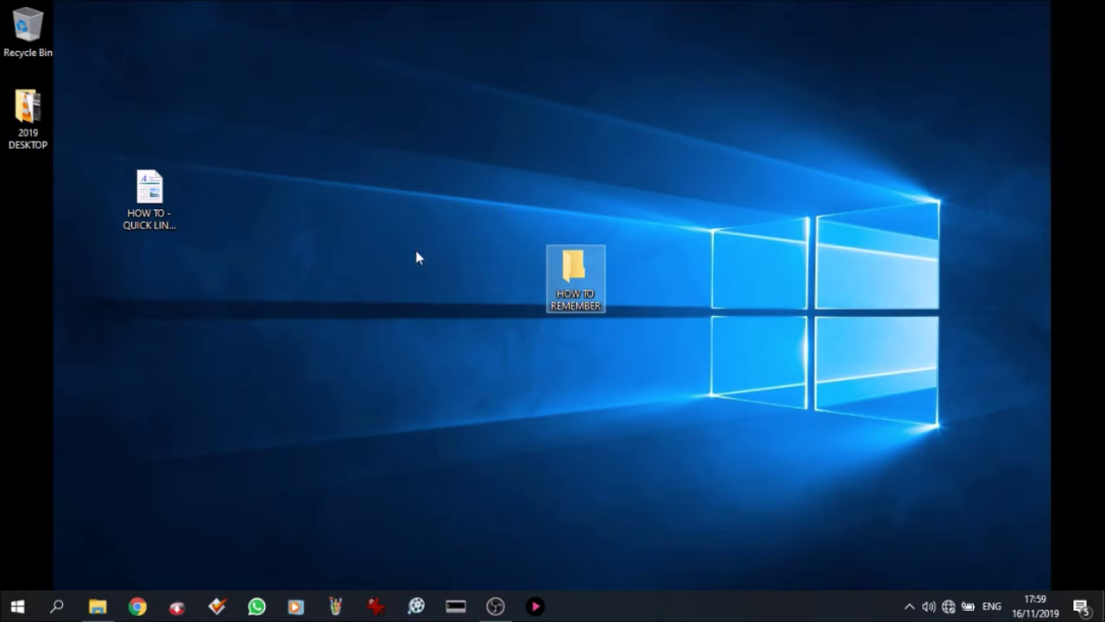
Search Windows for 'WORD' and start WordPad from the results
click(57, 610)
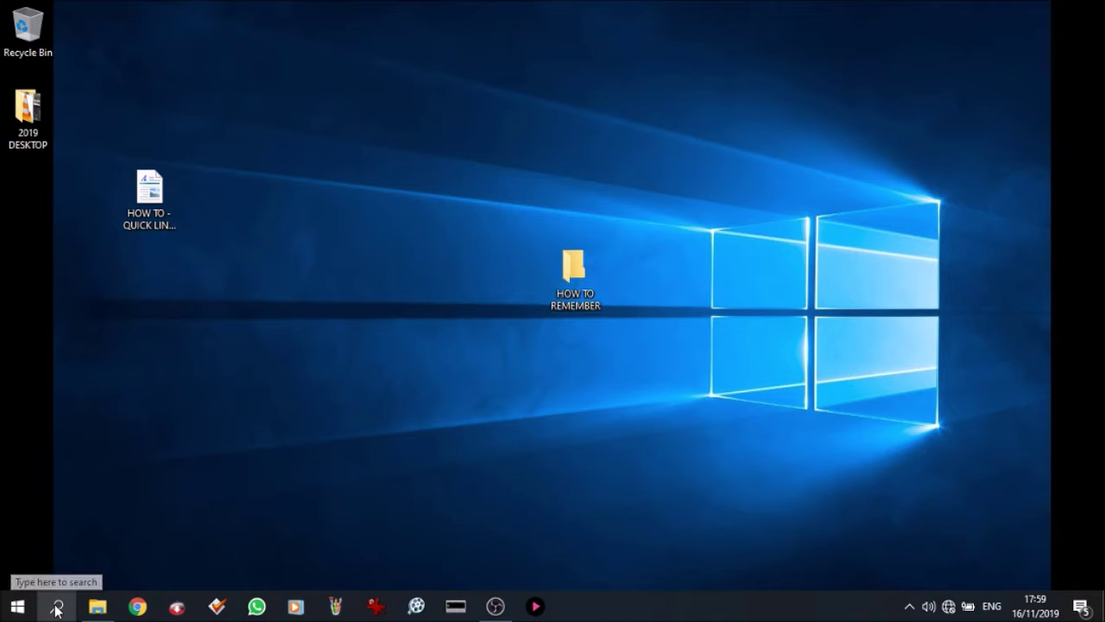
click(57, 610)
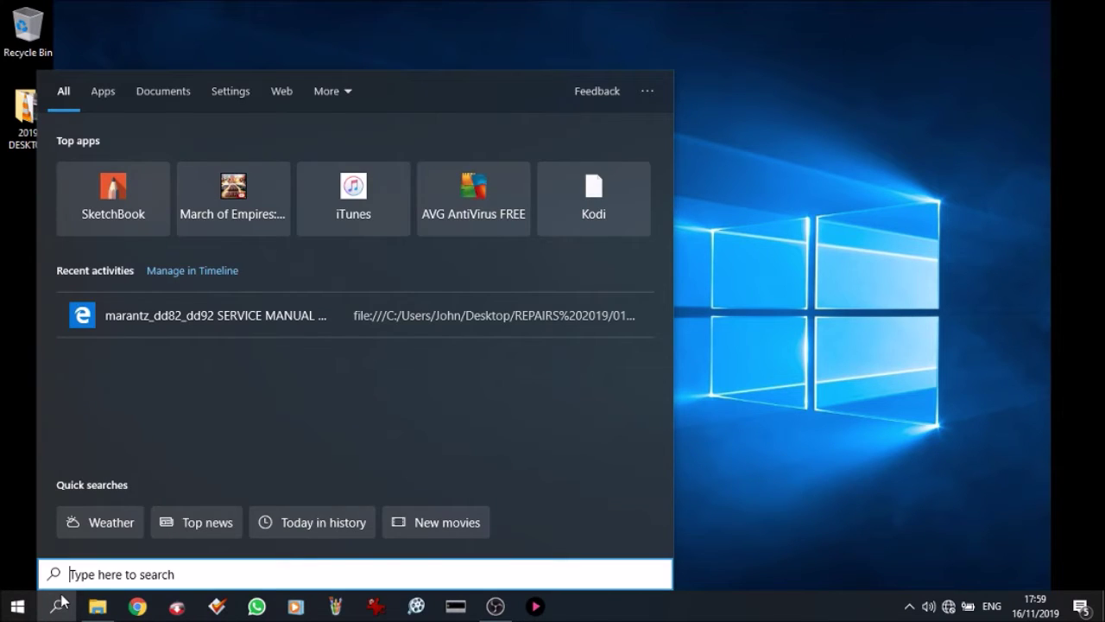
text(WORD)
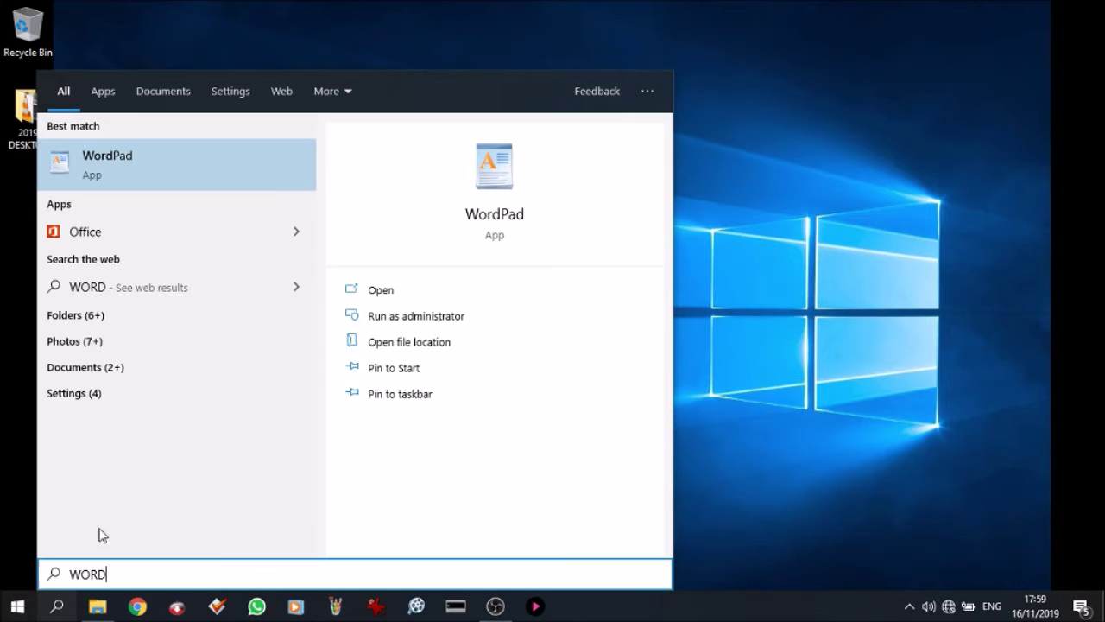
click(169, 175)
Type the heading 'HOW TO REMEMBER WHERE MY 16th NOV 2019 WORK IS'
text(H)
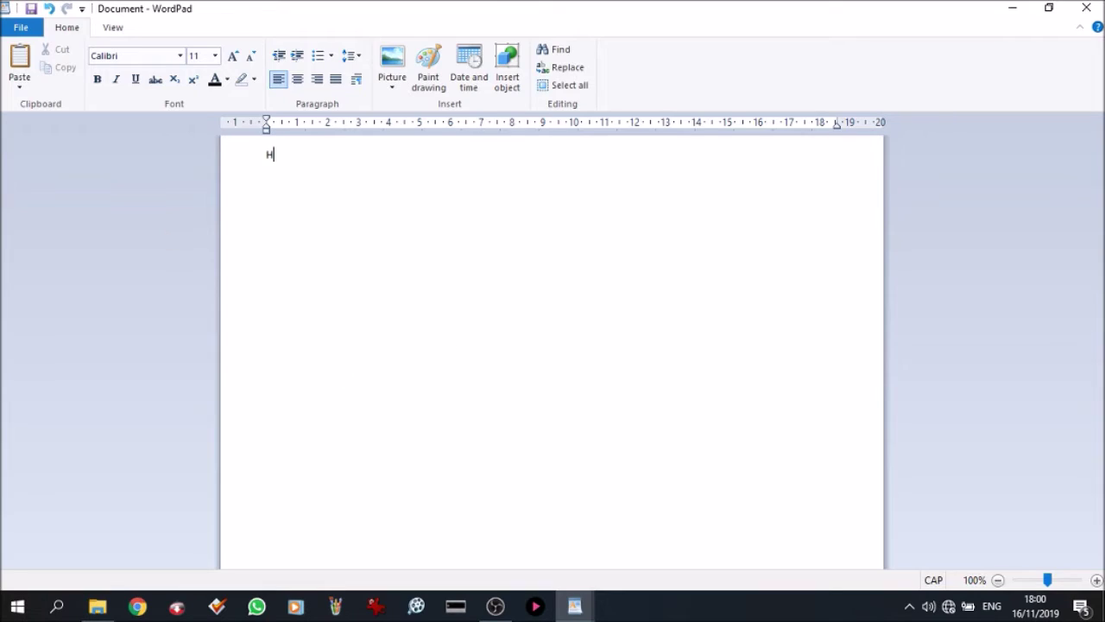
text(OW)
text(TO REMEMBER W)
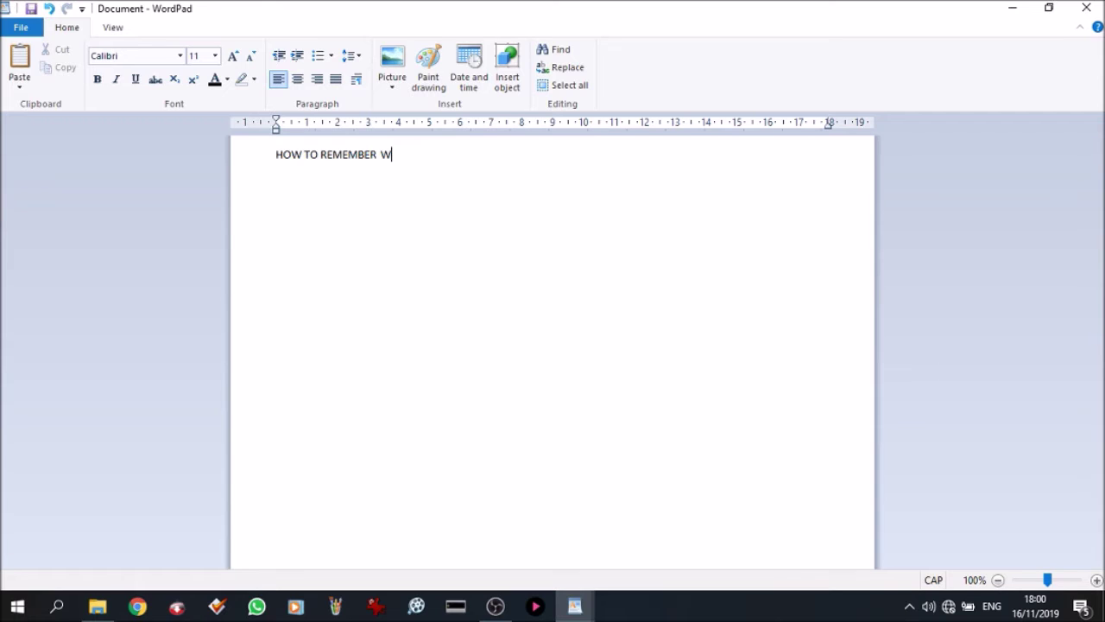
text(HERE MY)
text(16th NO)
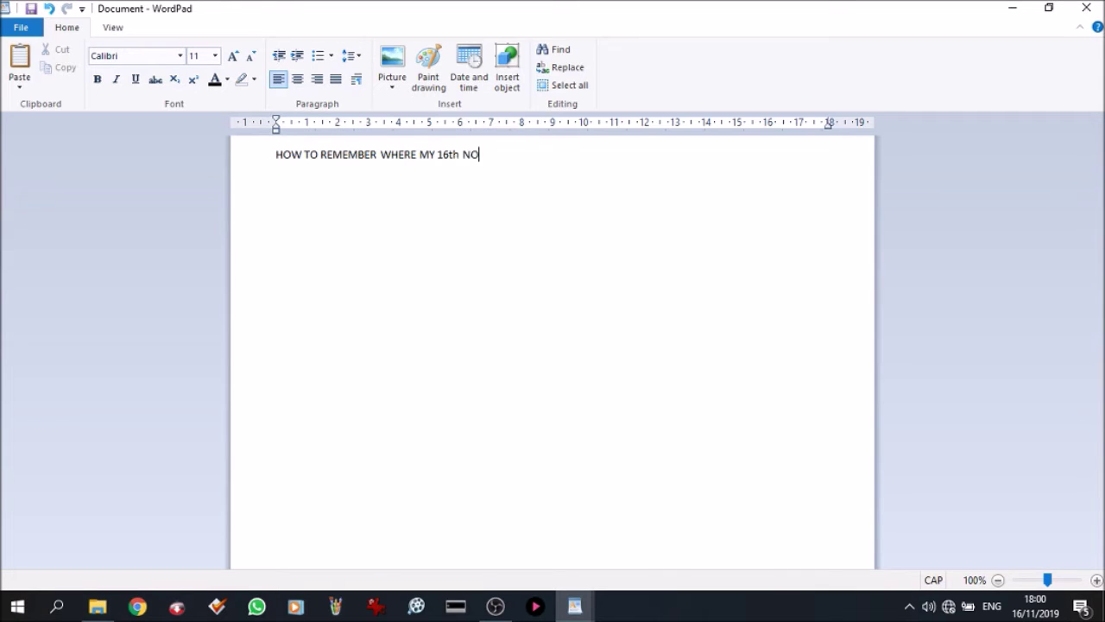
text(V 2019 WORK IS)
Select 'HOW TO REMEMBER WHERE MY 16th NOV 2019' in the heading and copy it
drag(512, 158, 261, 167)
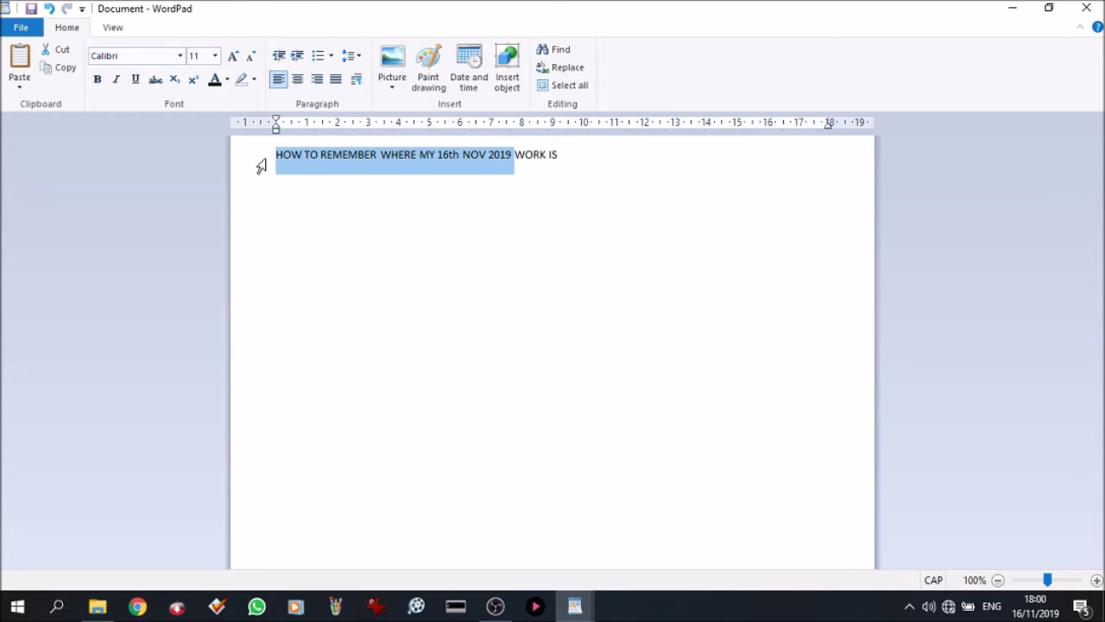
right_click(326, 153)
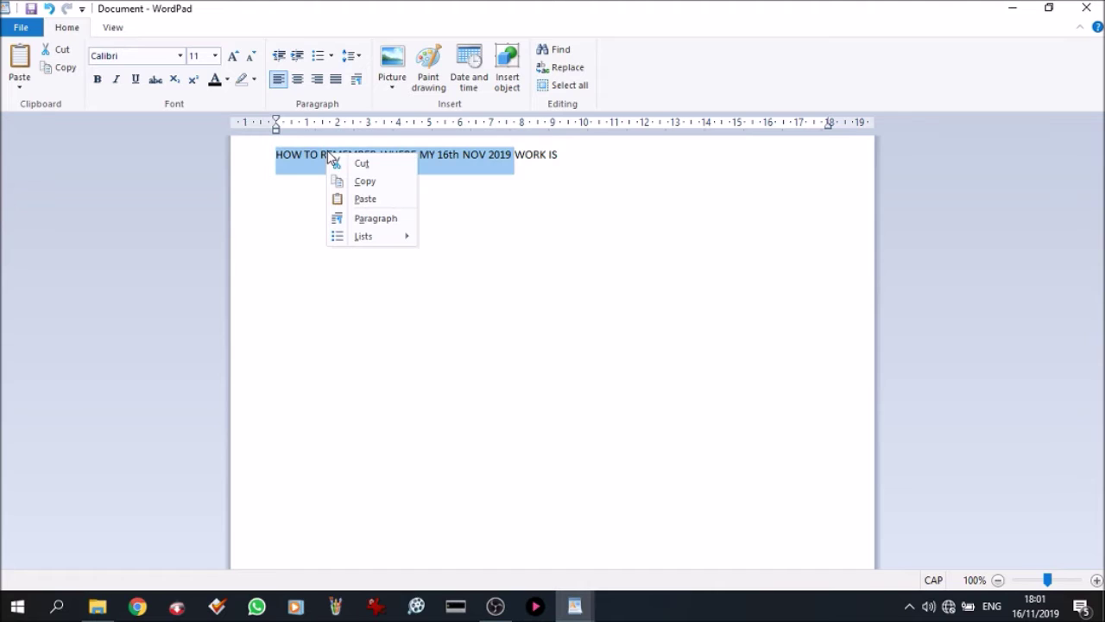
click(364, 186)
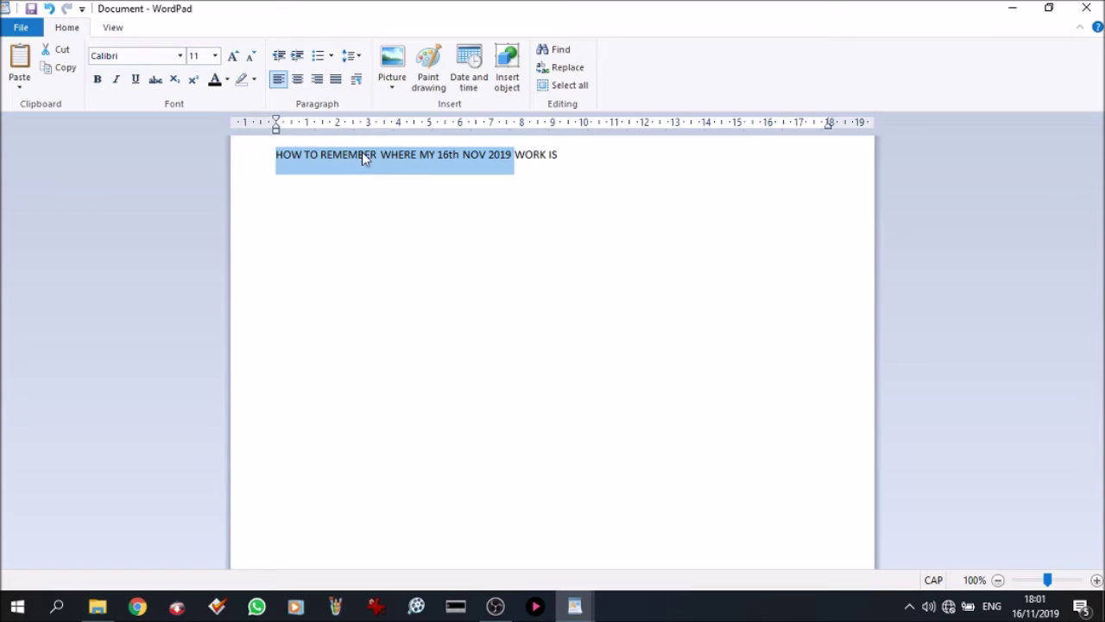
right_click(363, 152)
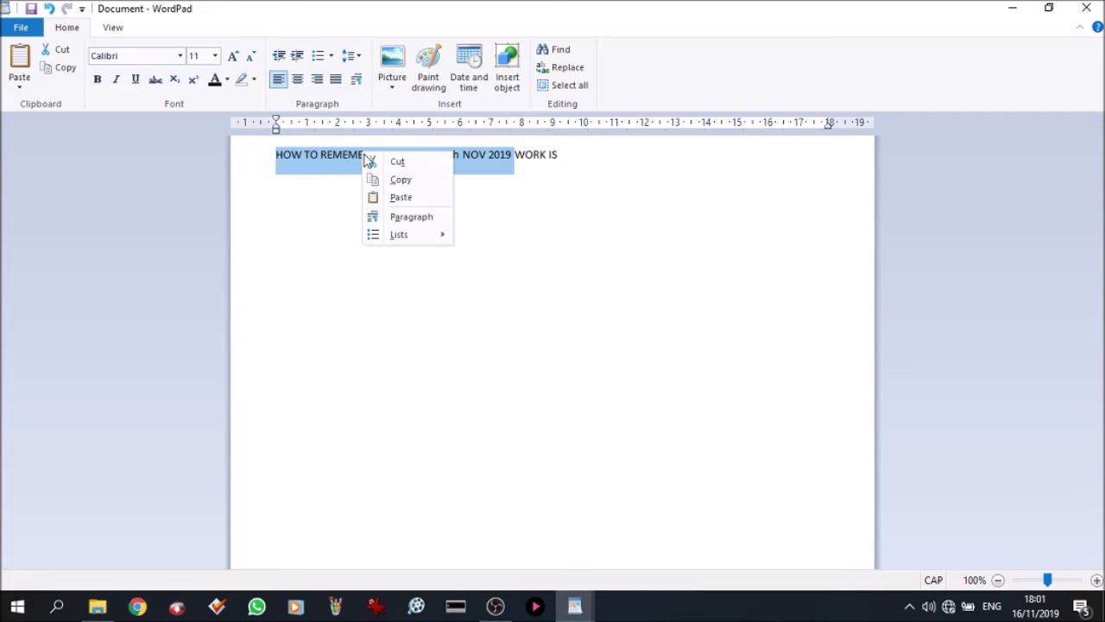
click(402, 182)
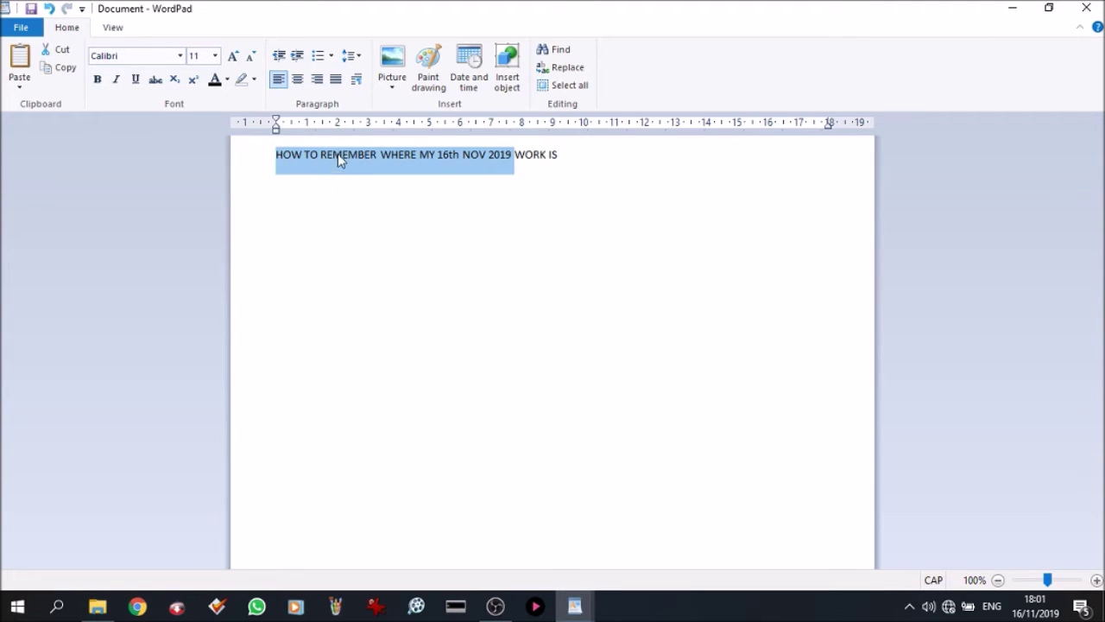
Save the note as Rich Text in Desktop\HOW TO REMEMBER, using the copied title as file name
click(29, 28)
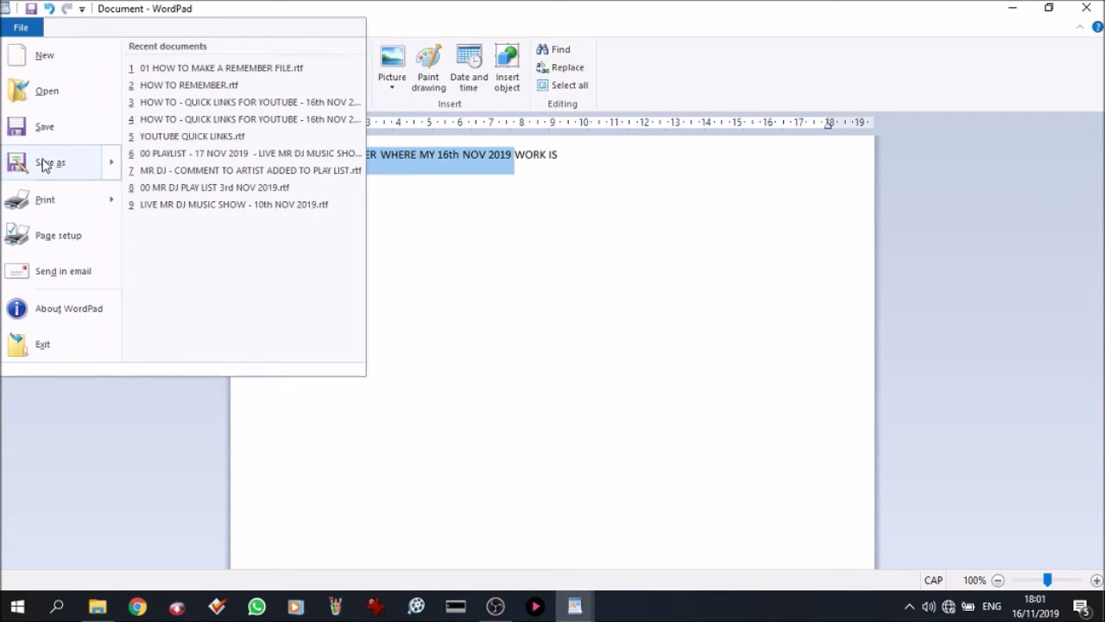
mouse_move(45, 169)
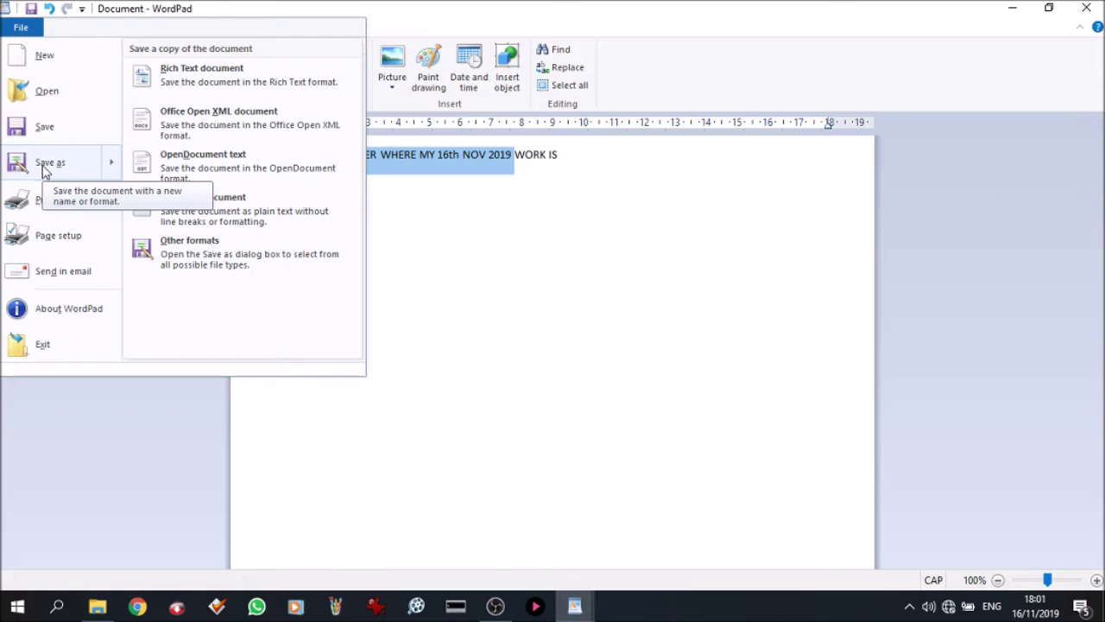
click(167, 75)
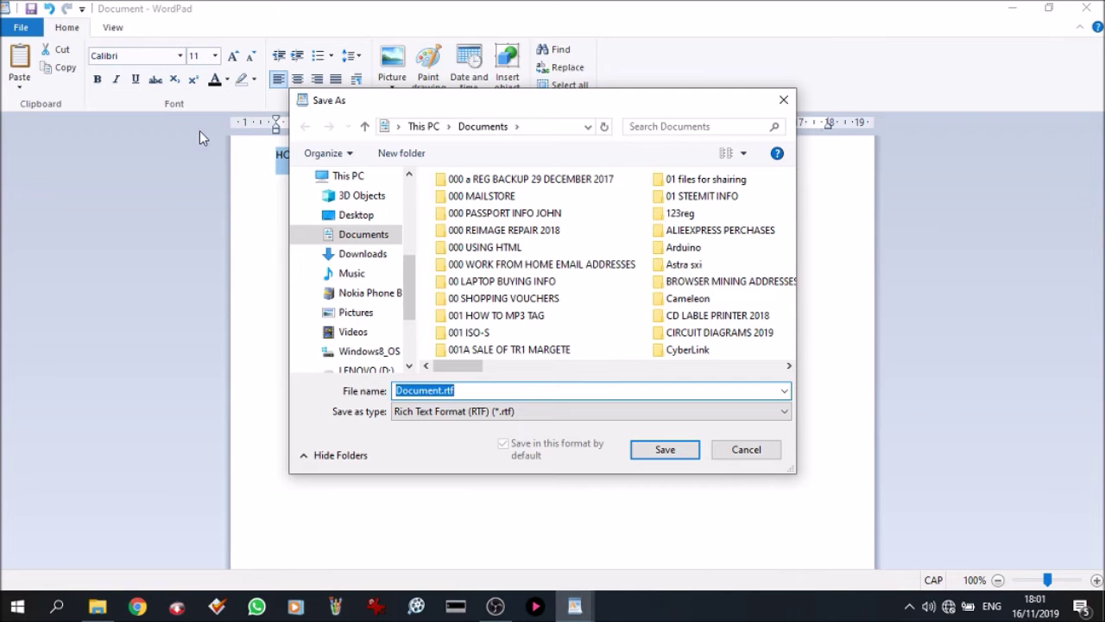
click(345, 221)
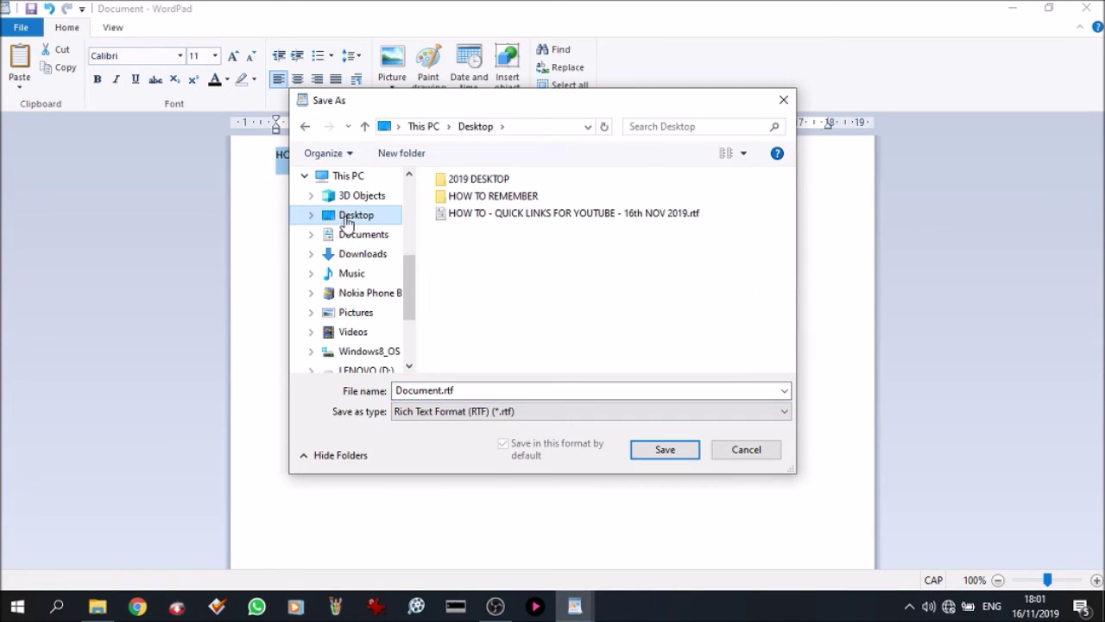
double_click(446, 200)
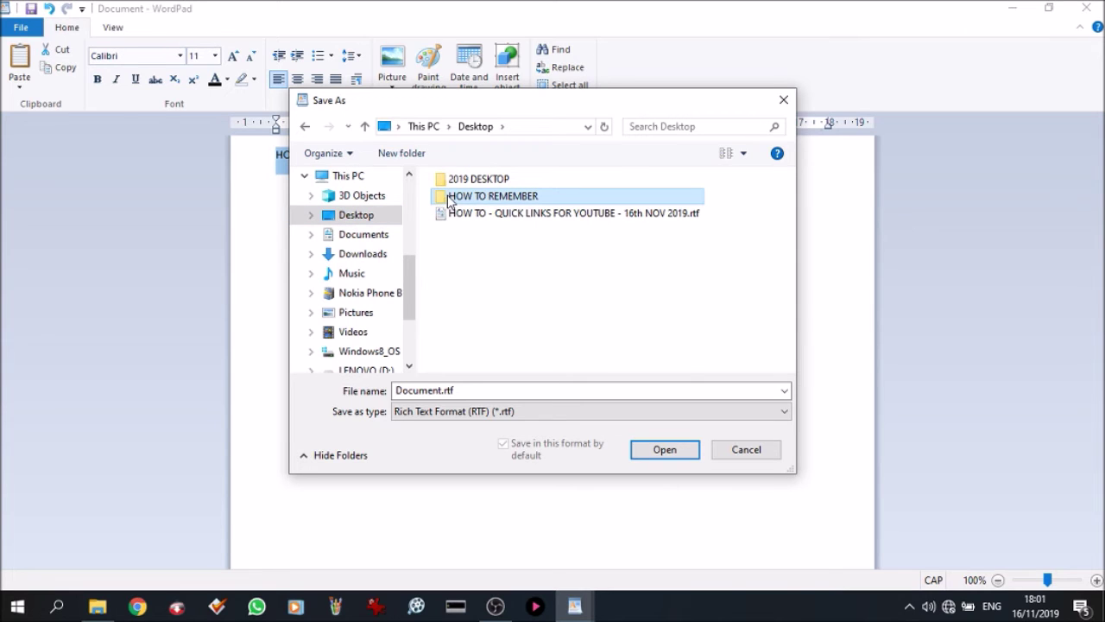
click(452, 391)
double_click(452, 391)
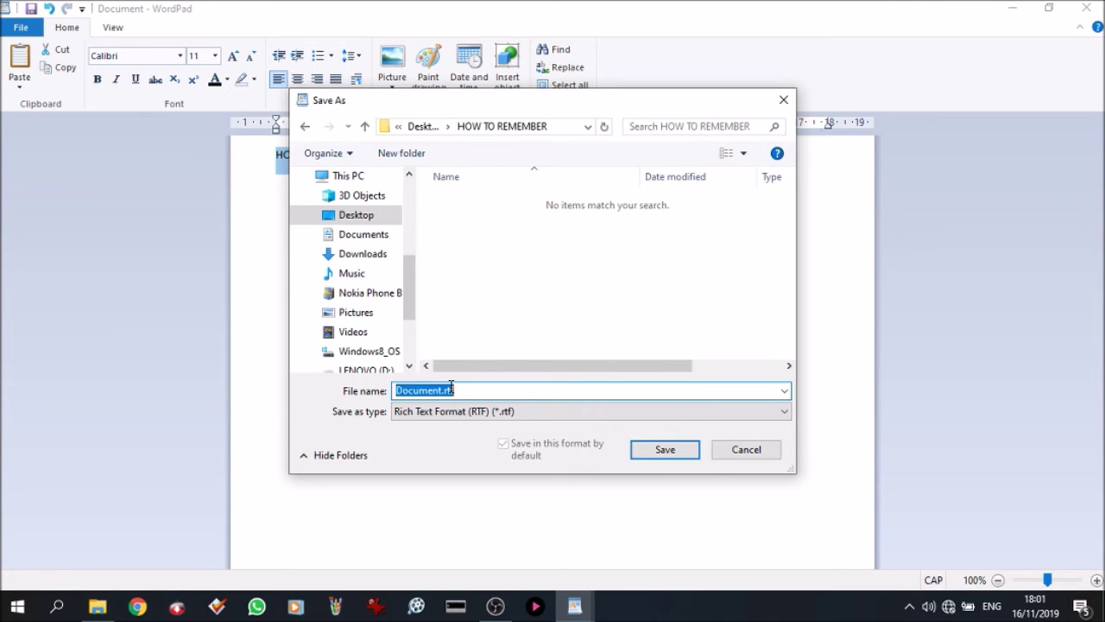
key(ctrl+v)
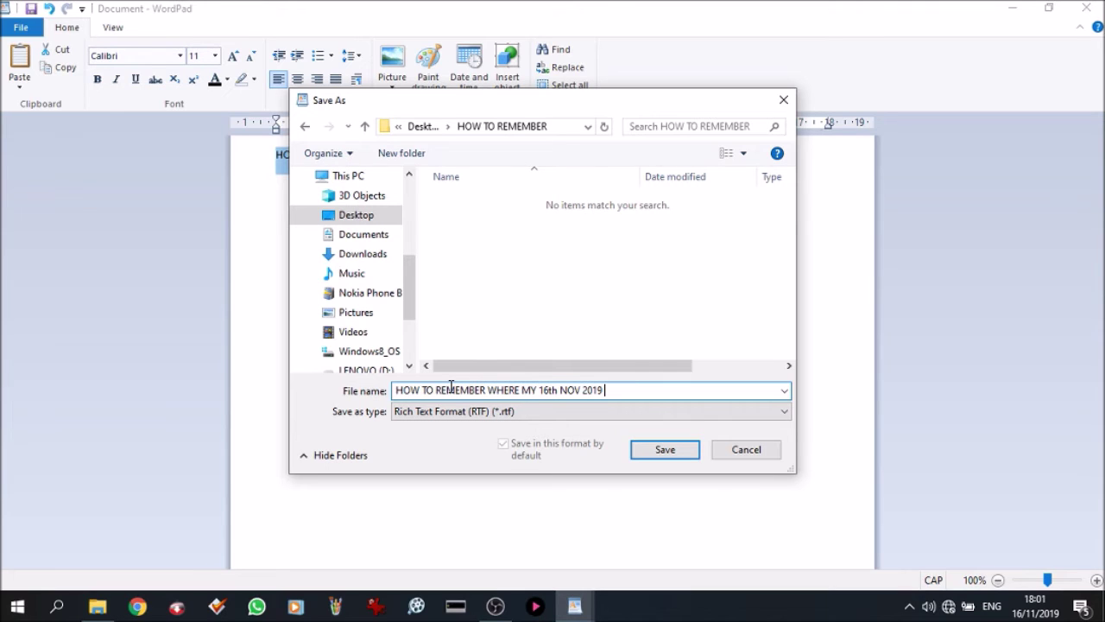
click(641, 453)
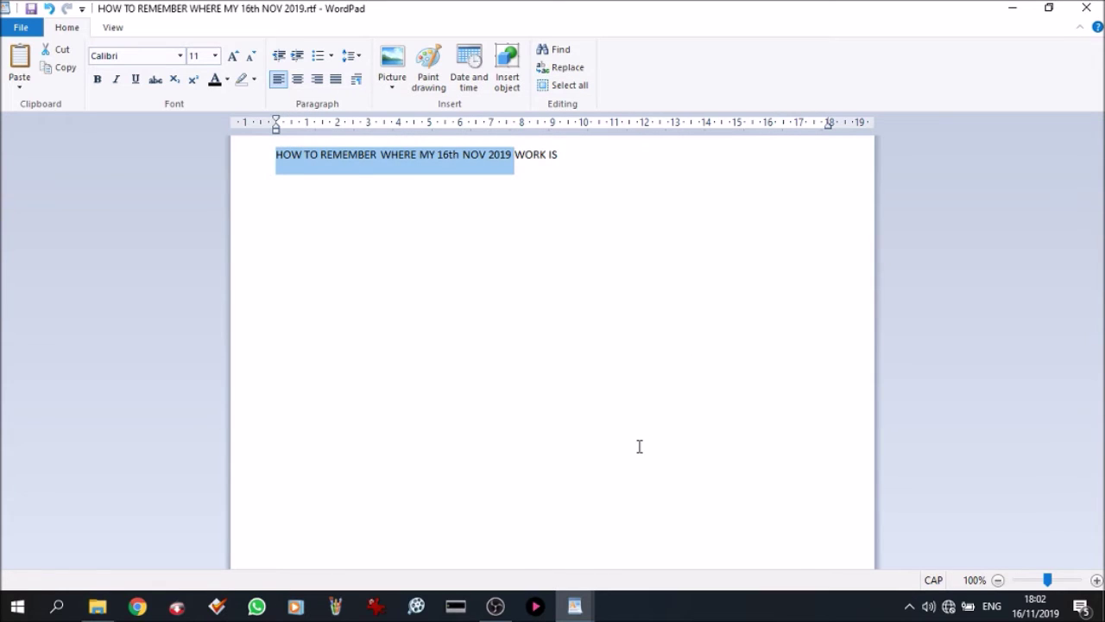
Start a new line below the heading in the saved note
click(640, 446)
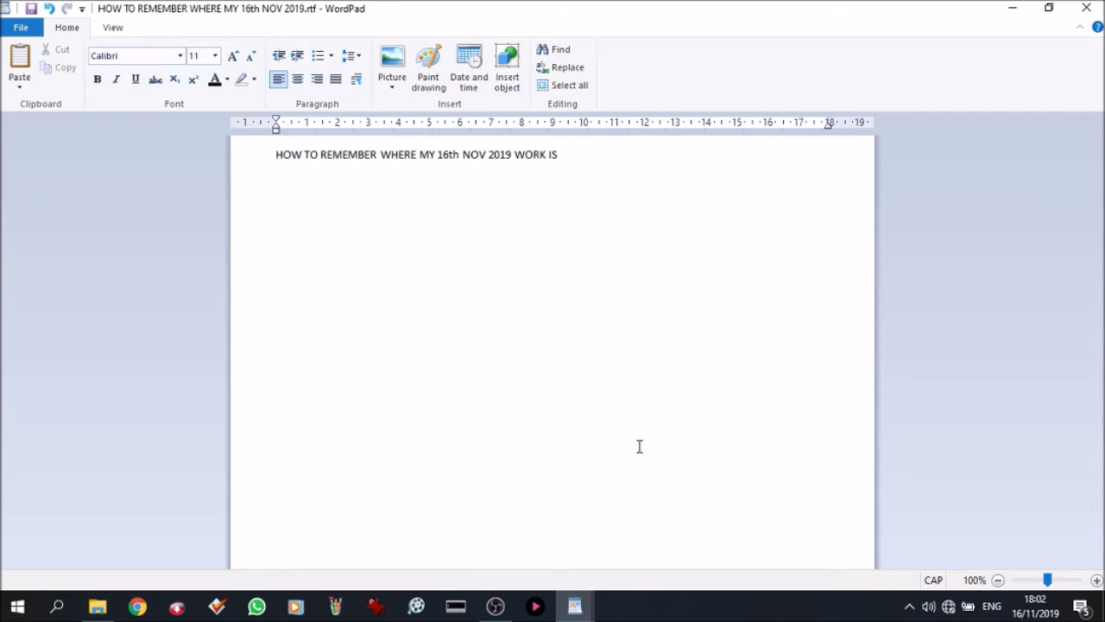
key(Return)
right_click(525, 186)
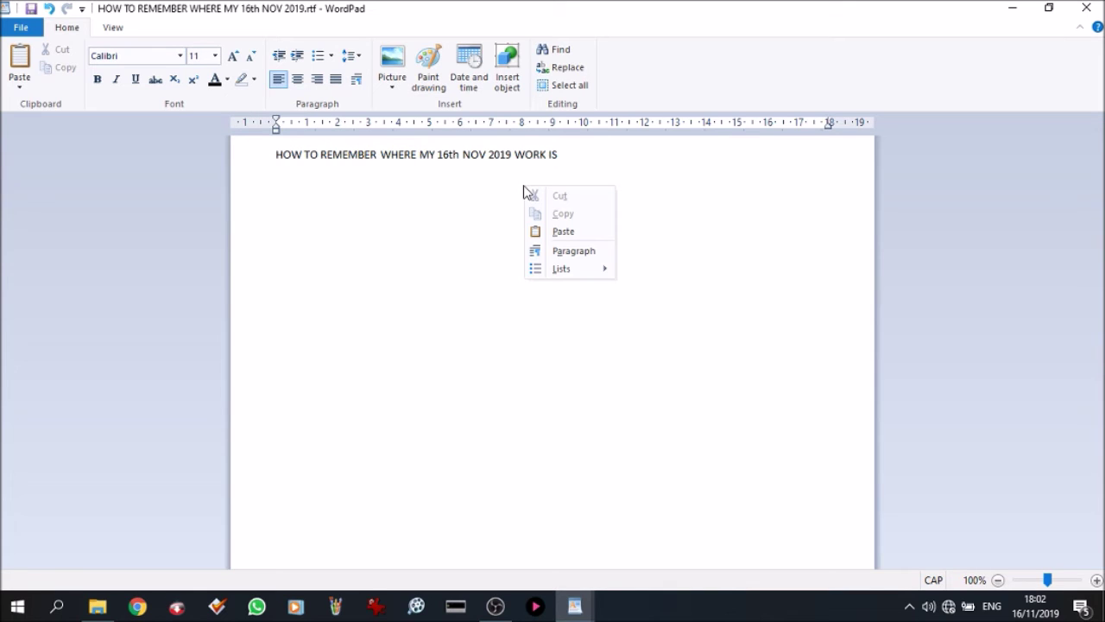
click(509, 191)
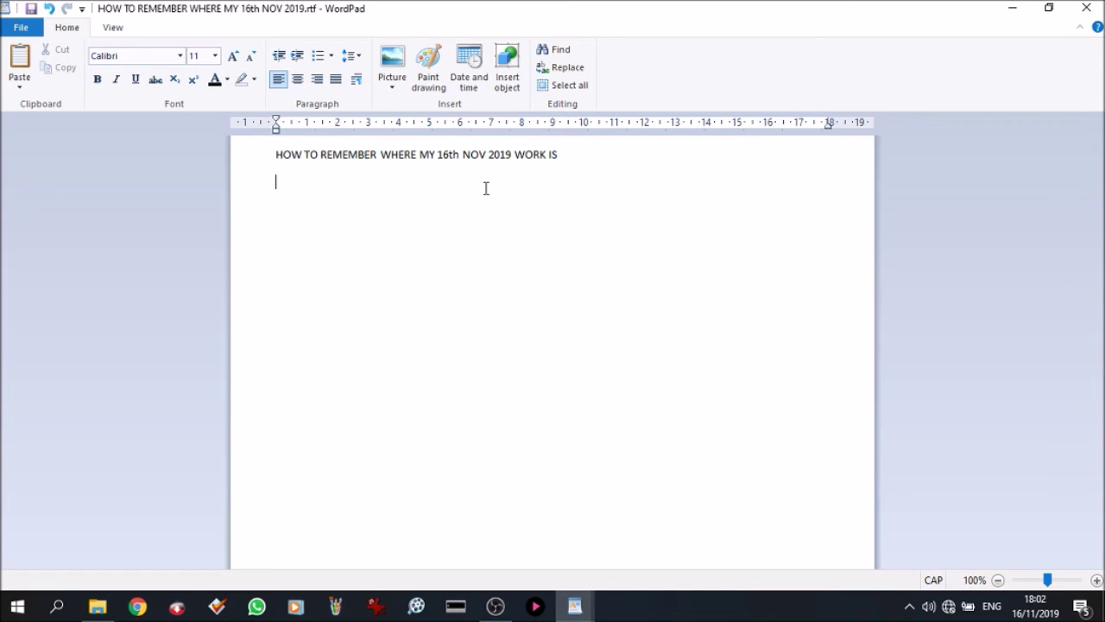
Minimize the note, close the empty document, and open the HOW TO REMEMBER folder
click(1005, 9)
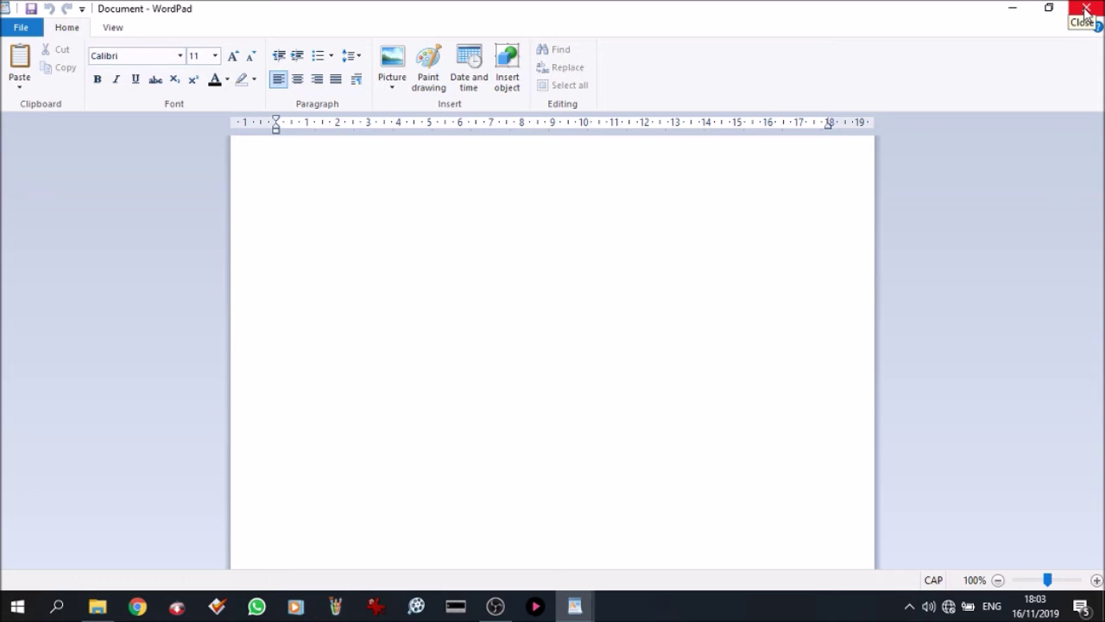
click(1087, 10)
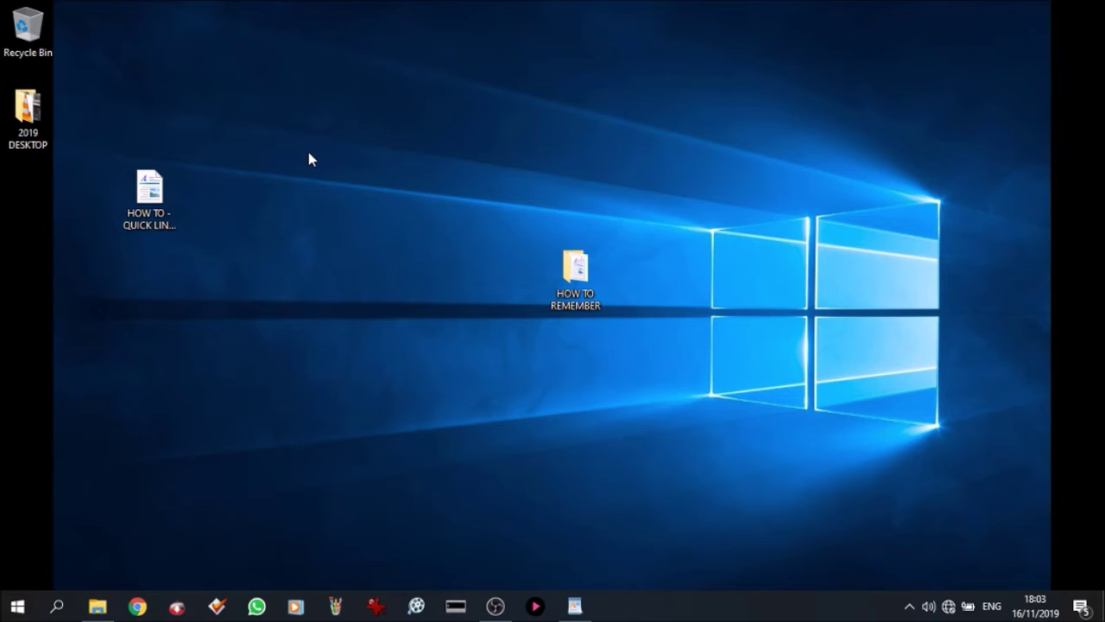
double_click(575, 281)
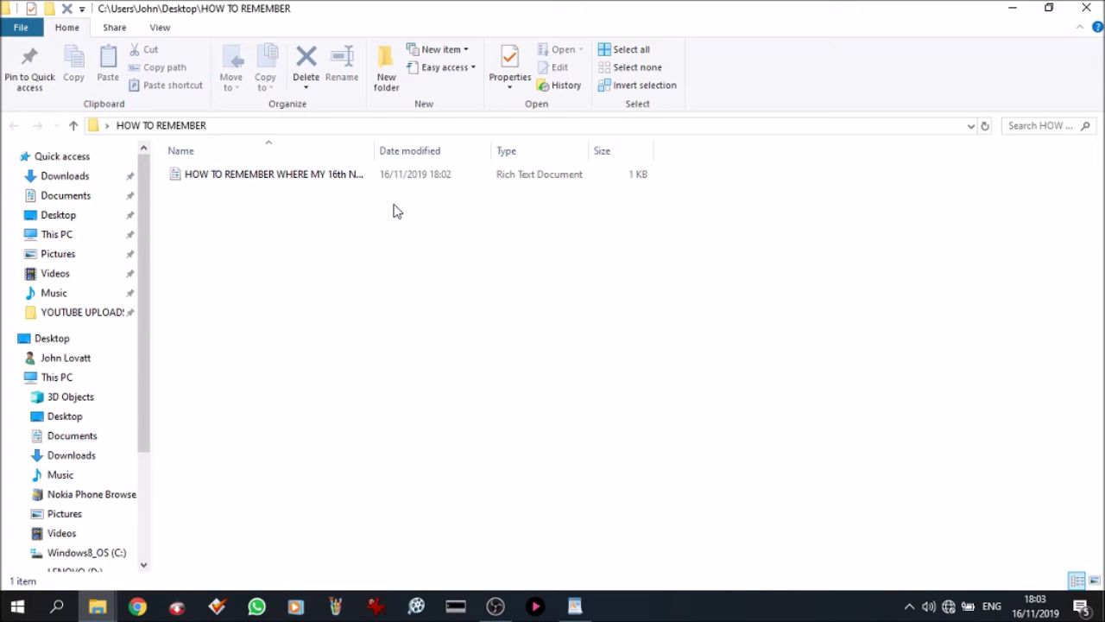
Switch the folder to List view, copy its full path from the address bar, and return to WordPad
click(160, 27)
click(254, 66)
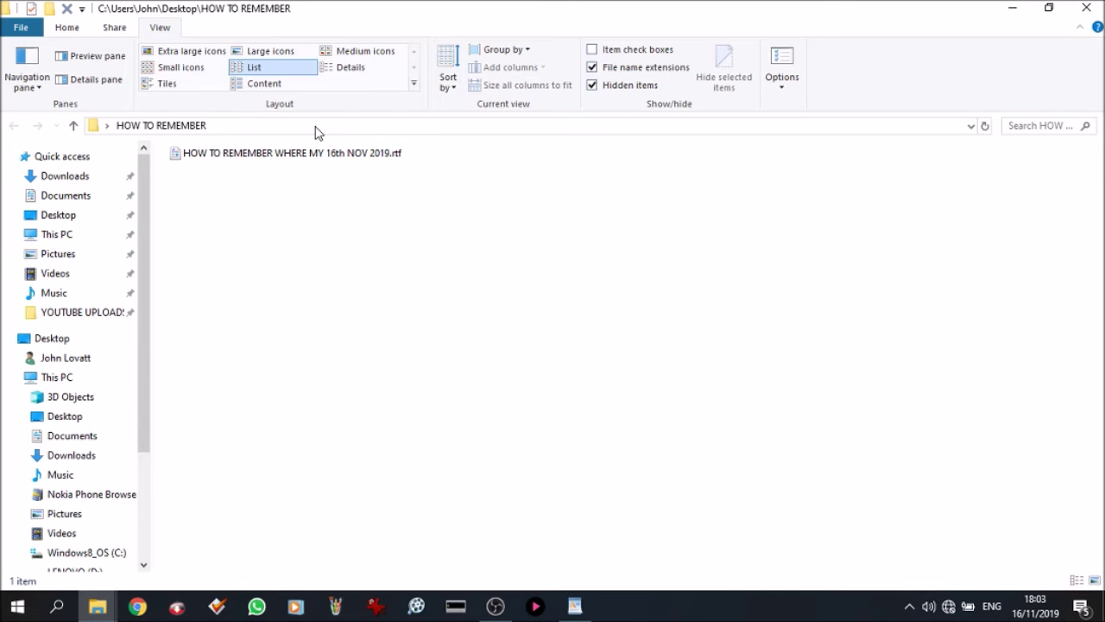
click(309, 126)
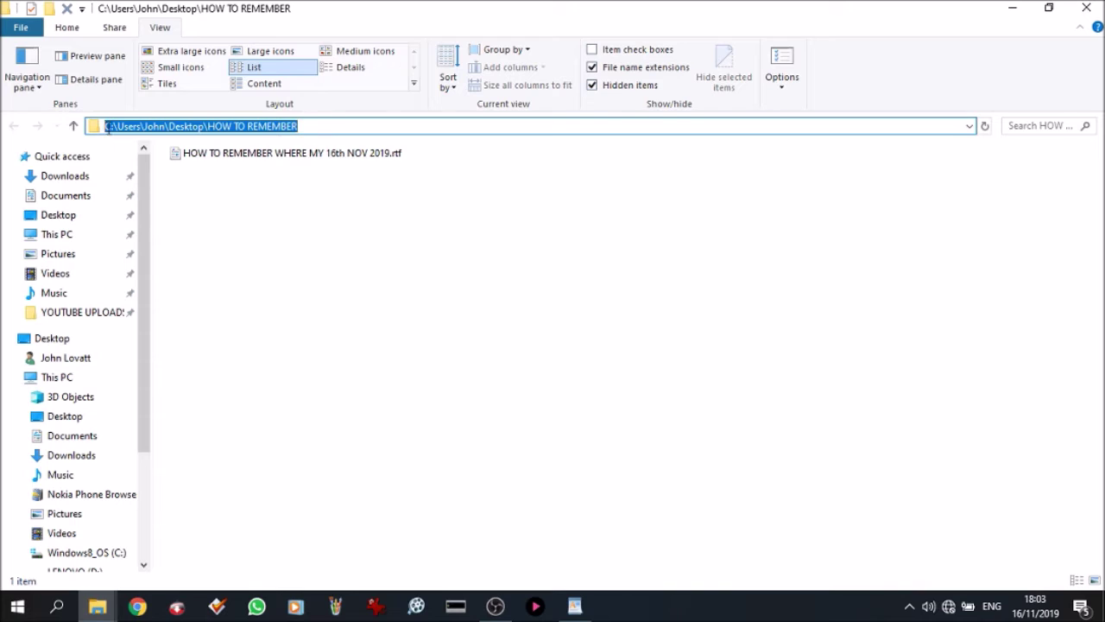
right_click(187, 121)
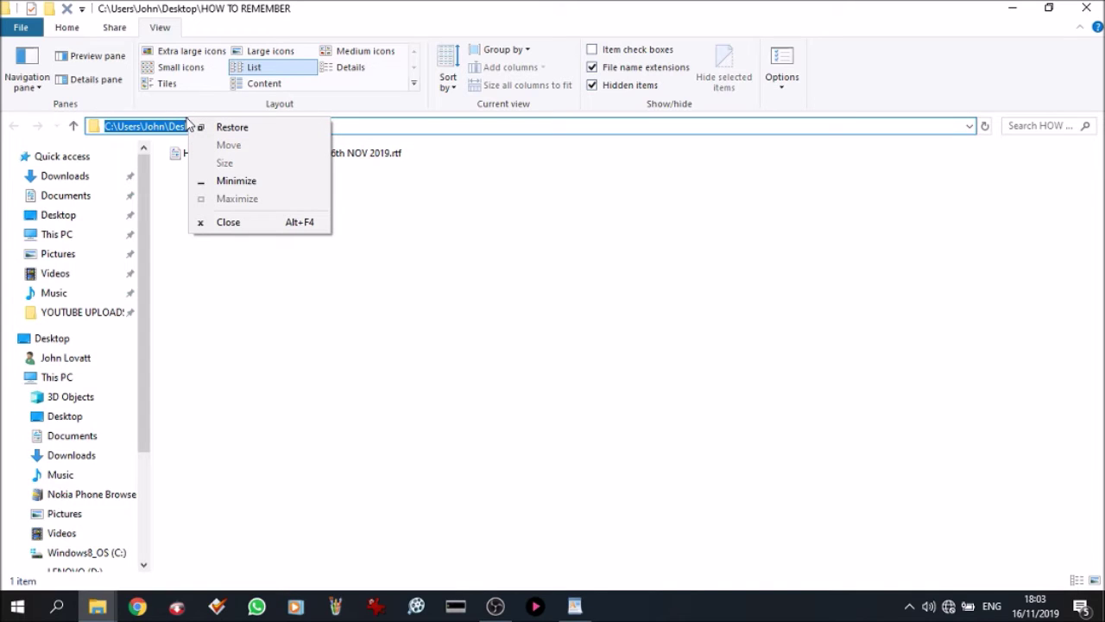
right_click(169, 129)
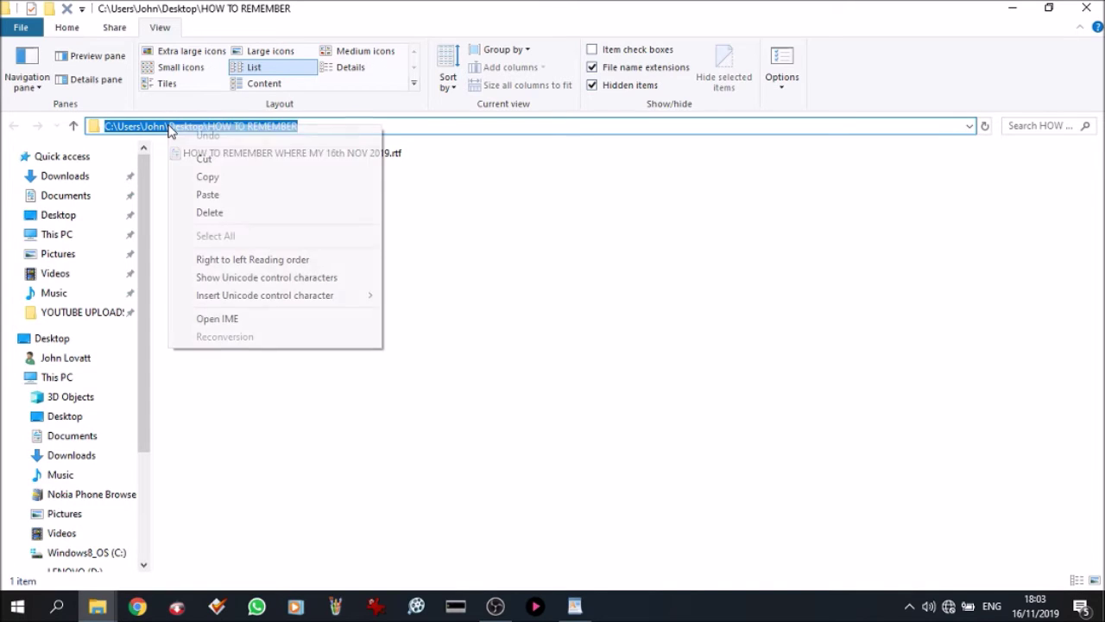
click(204, 177)
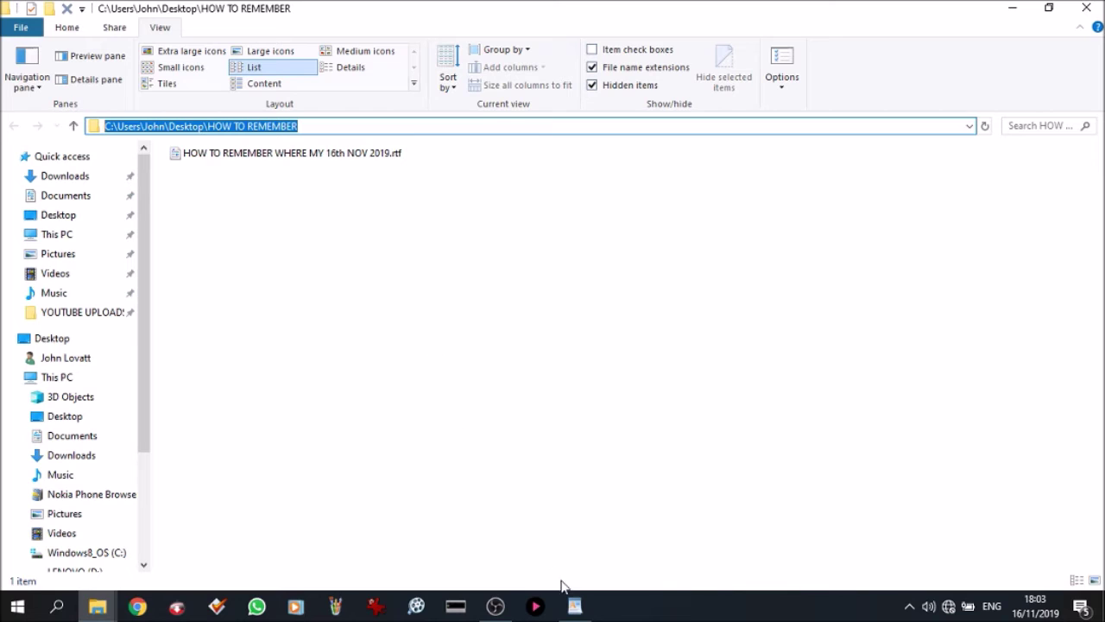
click(587, 615)
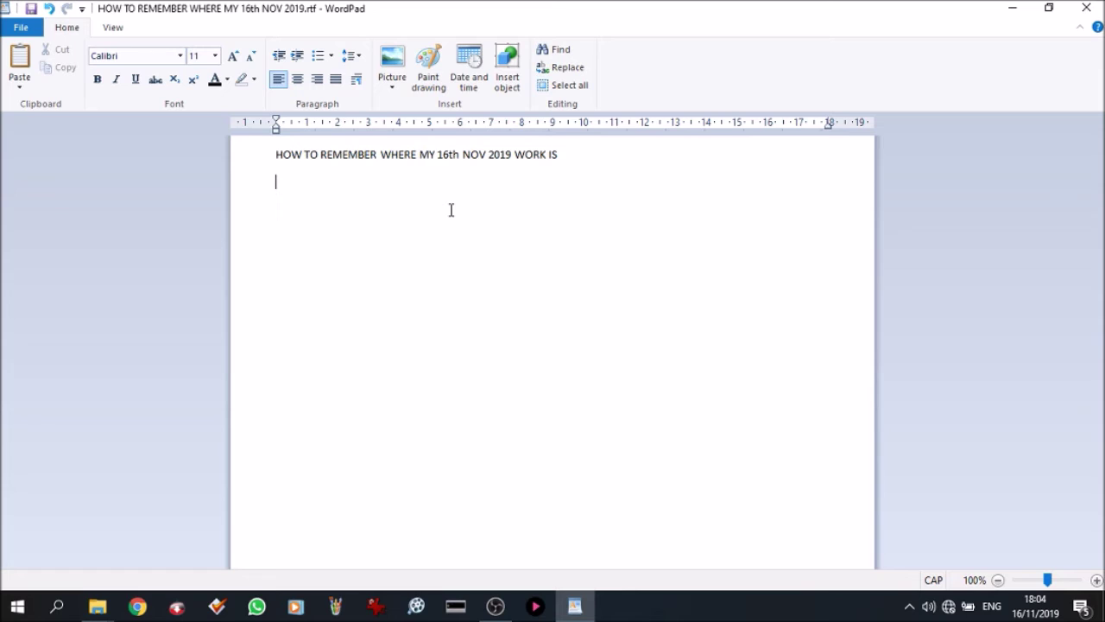
Paste the copied folder path onto the note's second line, then close the note
key(ctrl+v)
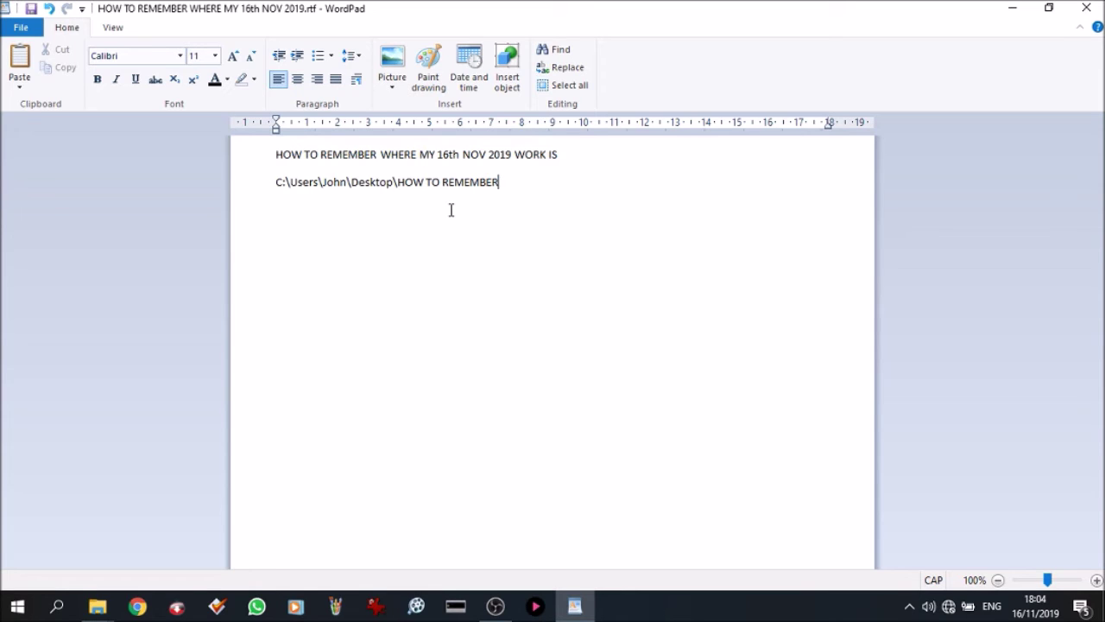
right_click(583, 182)
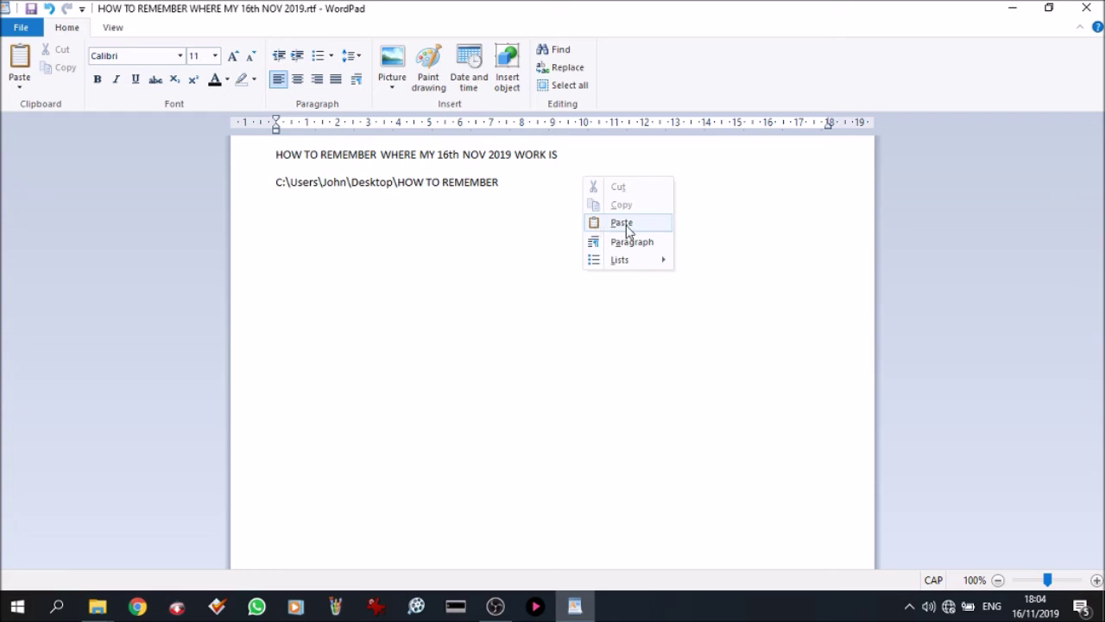
click(505, 207)
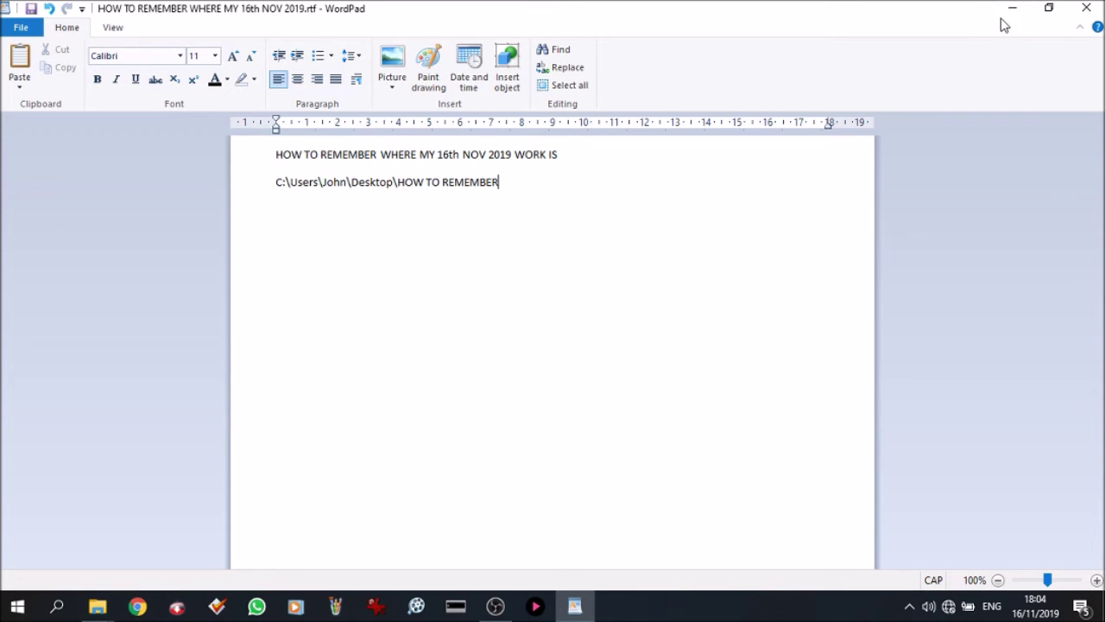
click(1087, 8)
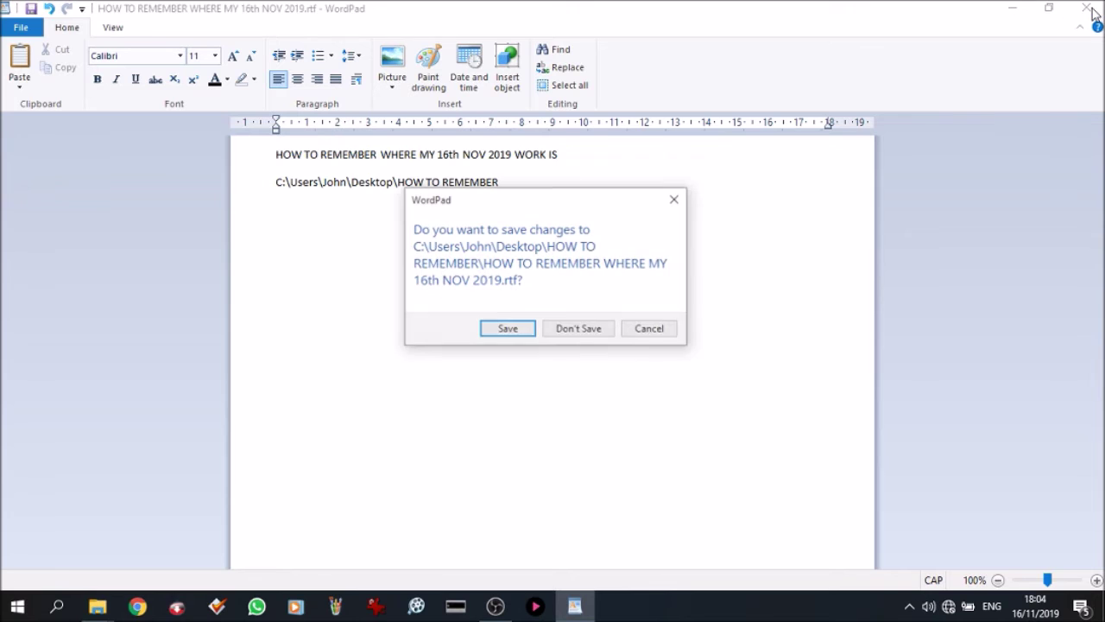
Save the changes to the note, close the folder window, and reopen HOW TO REMEMBER
click(523, 328)
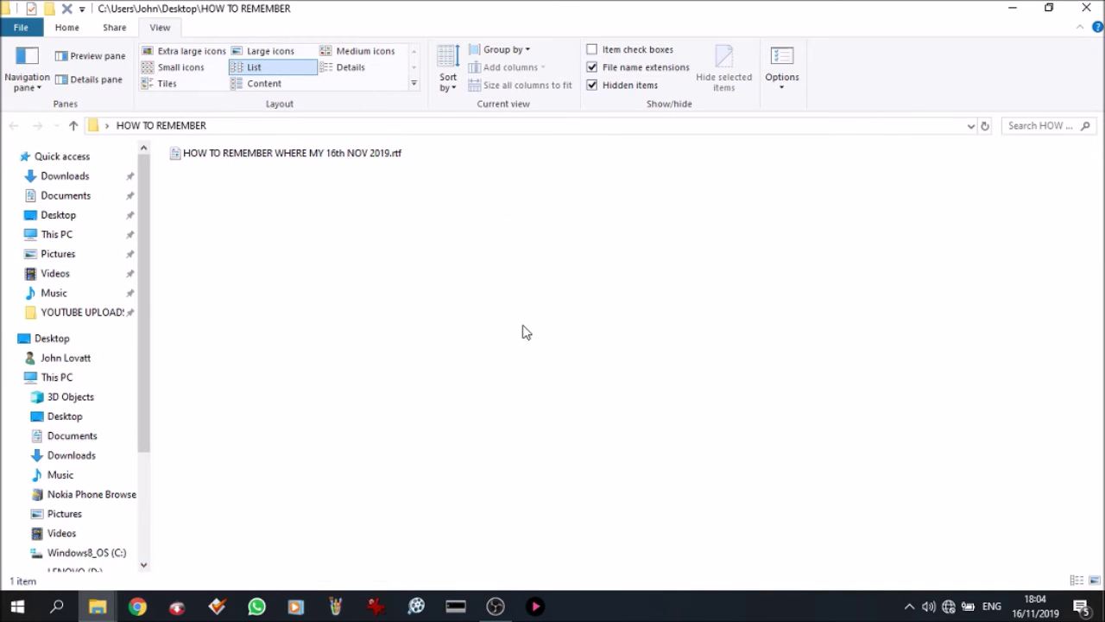
click(1086, 9)
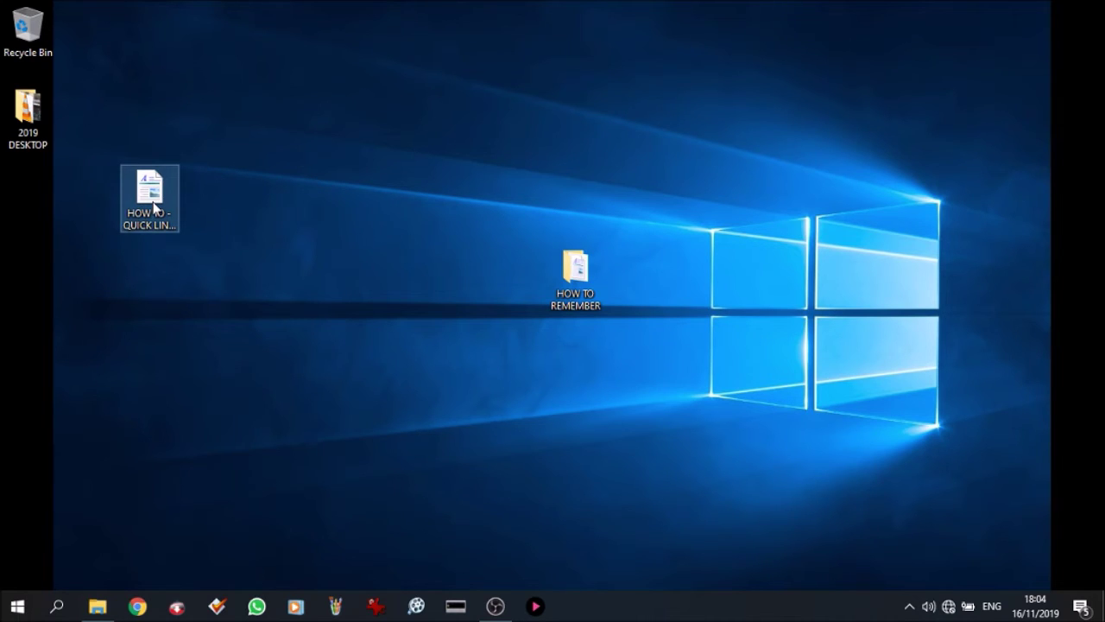
double_click(576, 275)
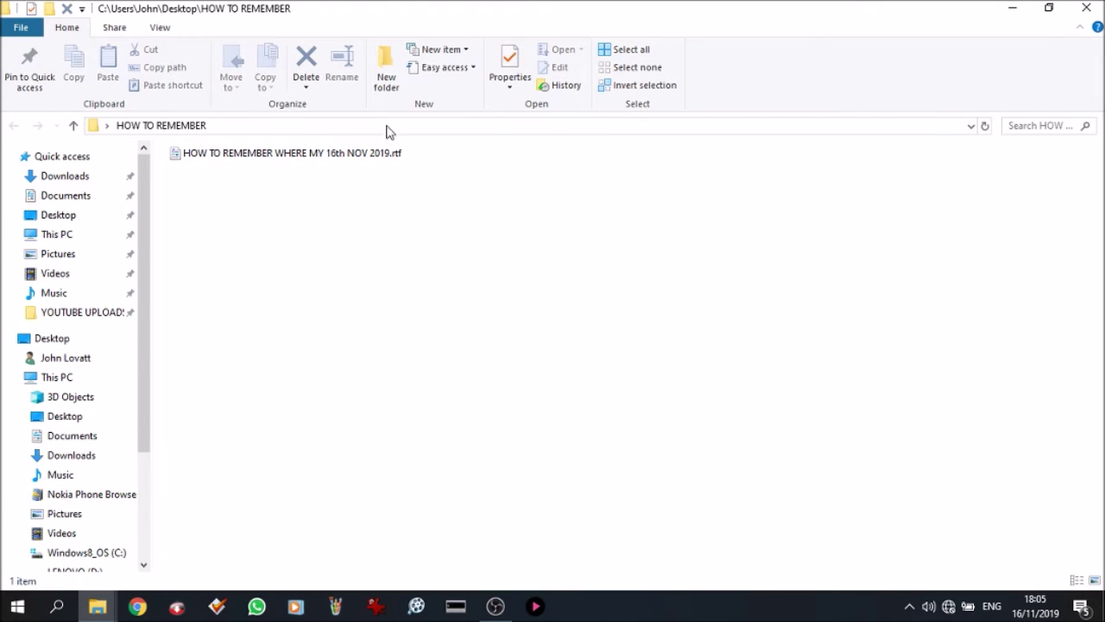
click(1089, 8)
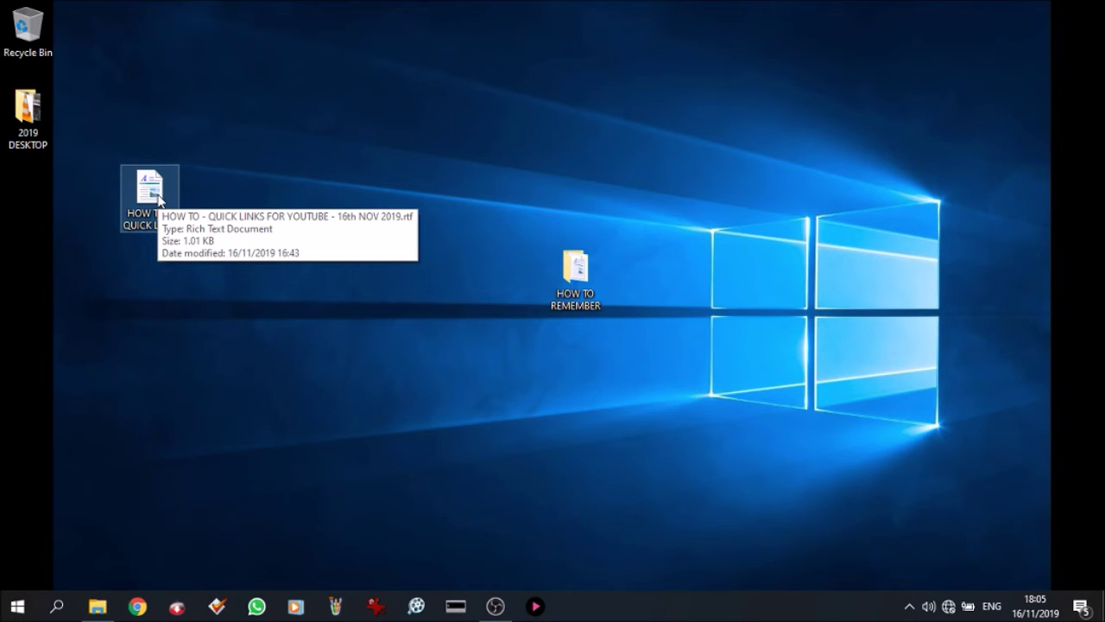
click(159, 200)
double_click(159, 199)
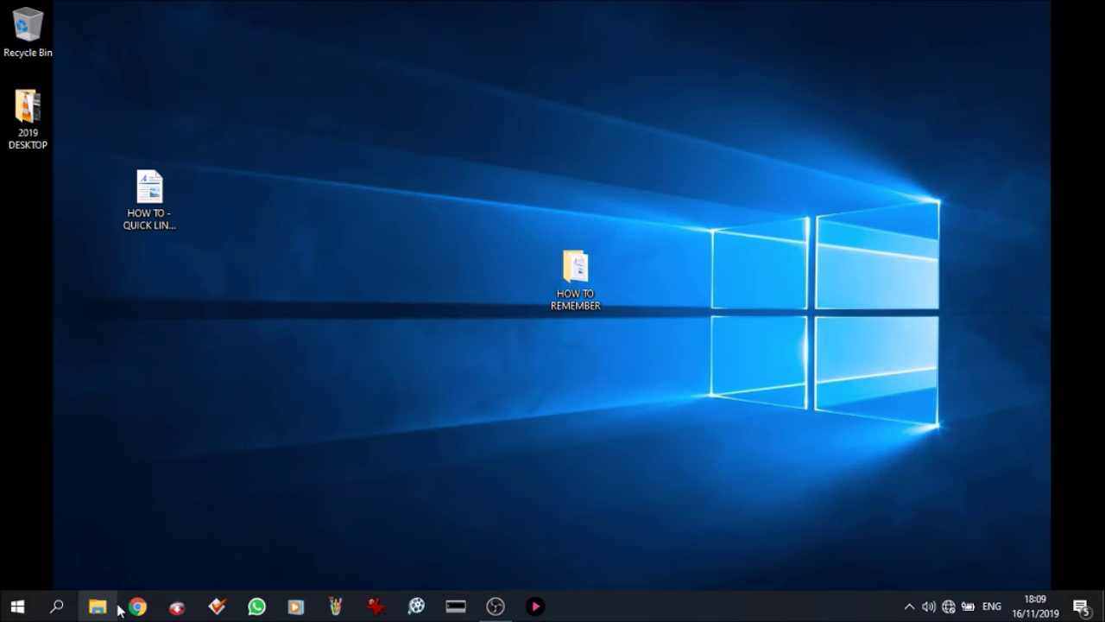
Paste the copied folder path into a new File Explorer window to reach MY YOUTUBE 2019
click(112, 607)
click(223, 126)
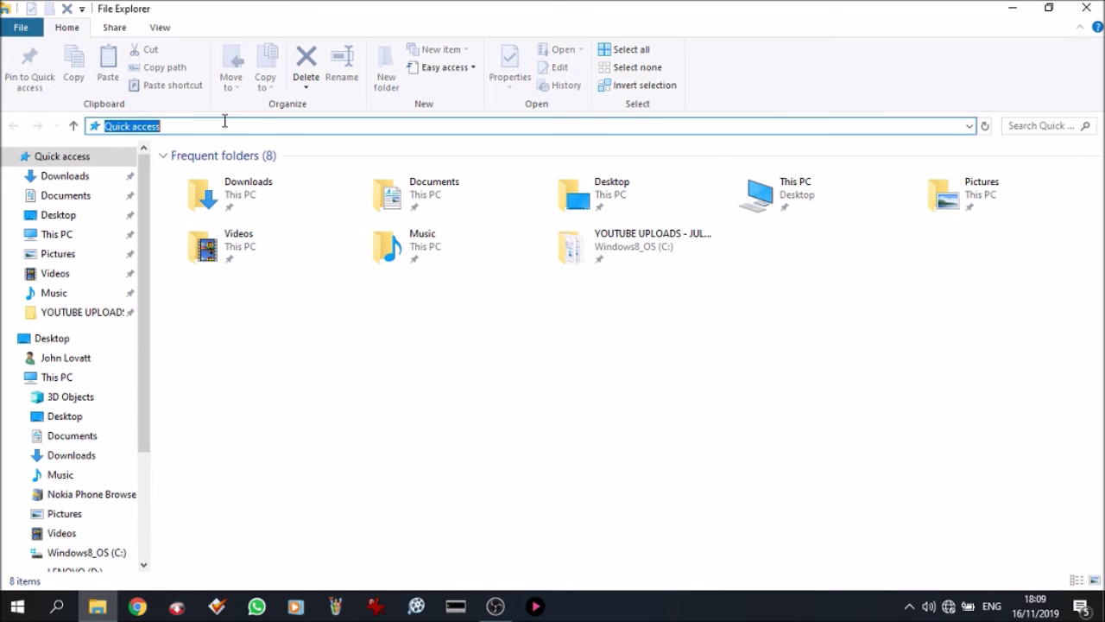
right_click(224, 124)
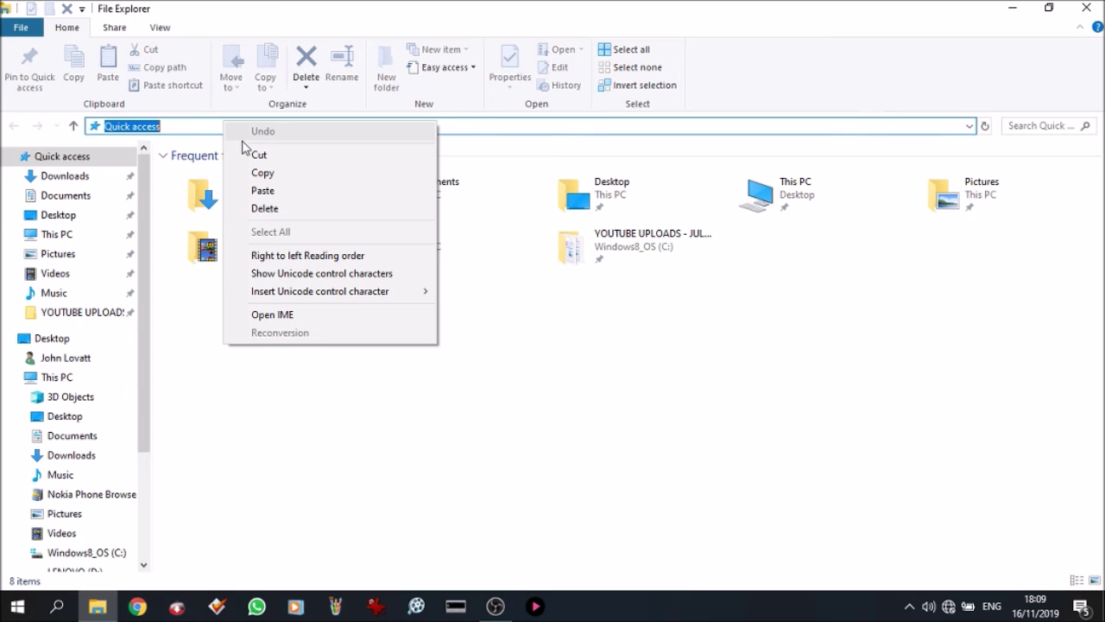
click(263, 190)
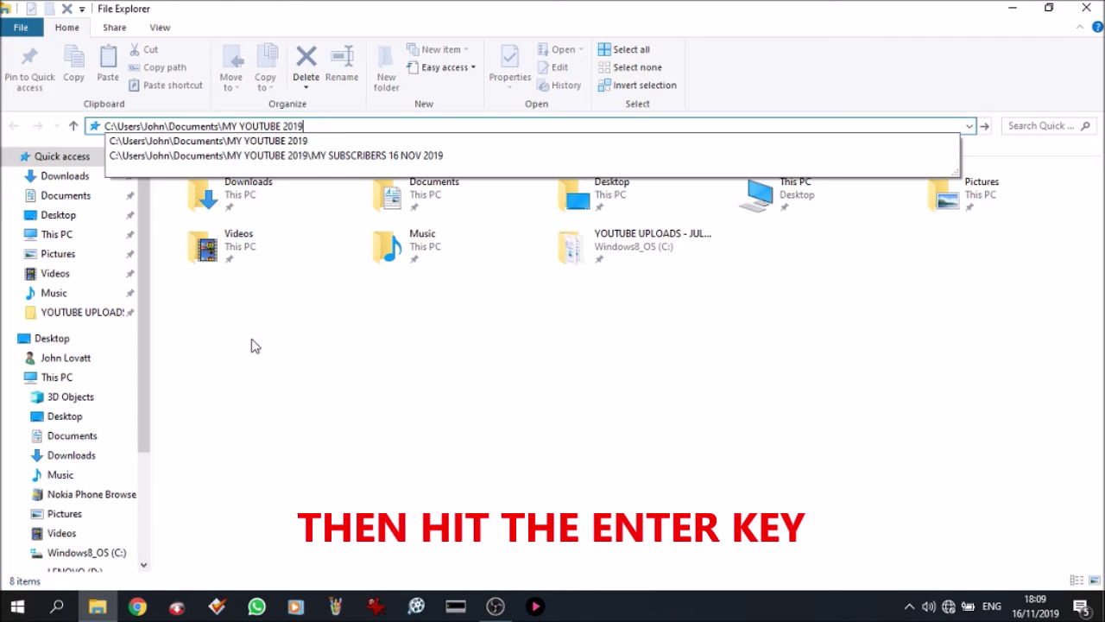
key(Return)
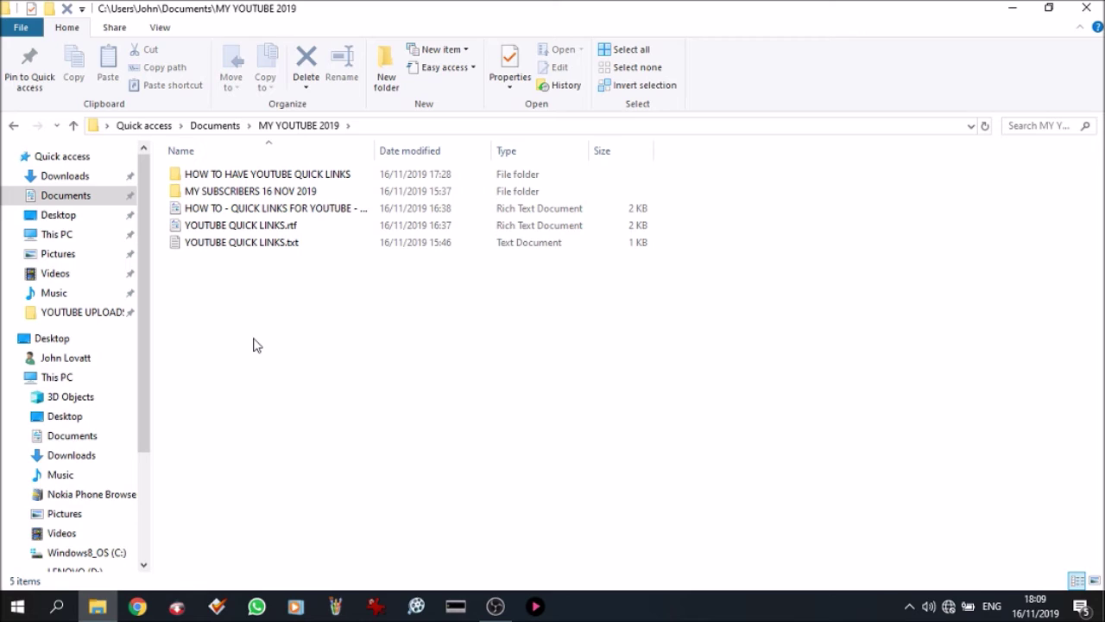
Open the HOW TO HAVE YOUTUBE QUICK LINKS folder
click(471, 126)
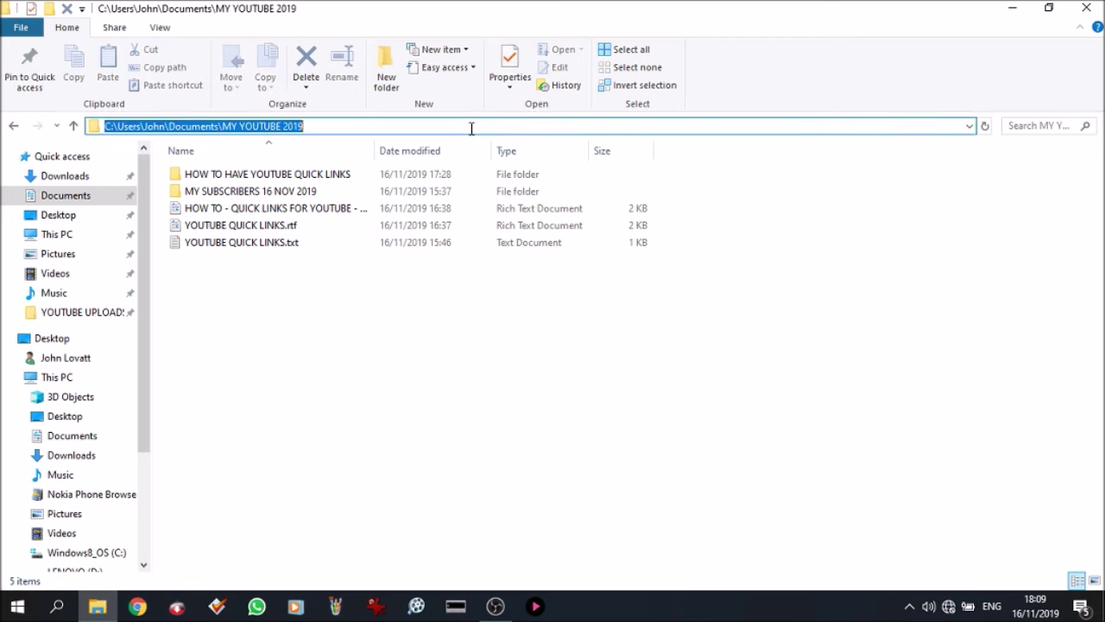
click(257, 177)
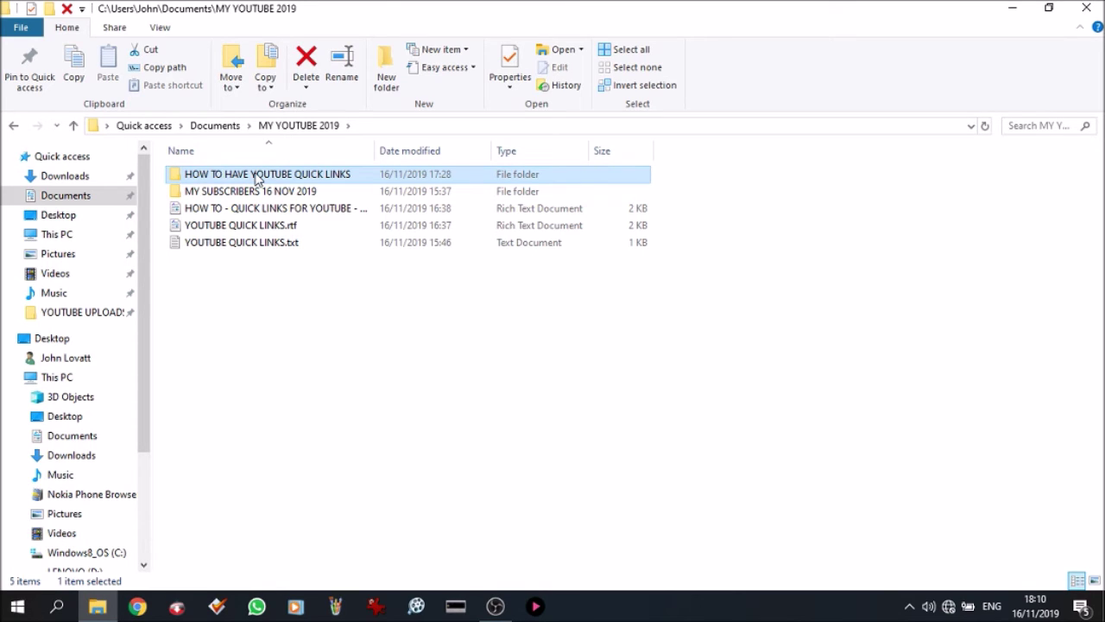
double_click(257, 177)
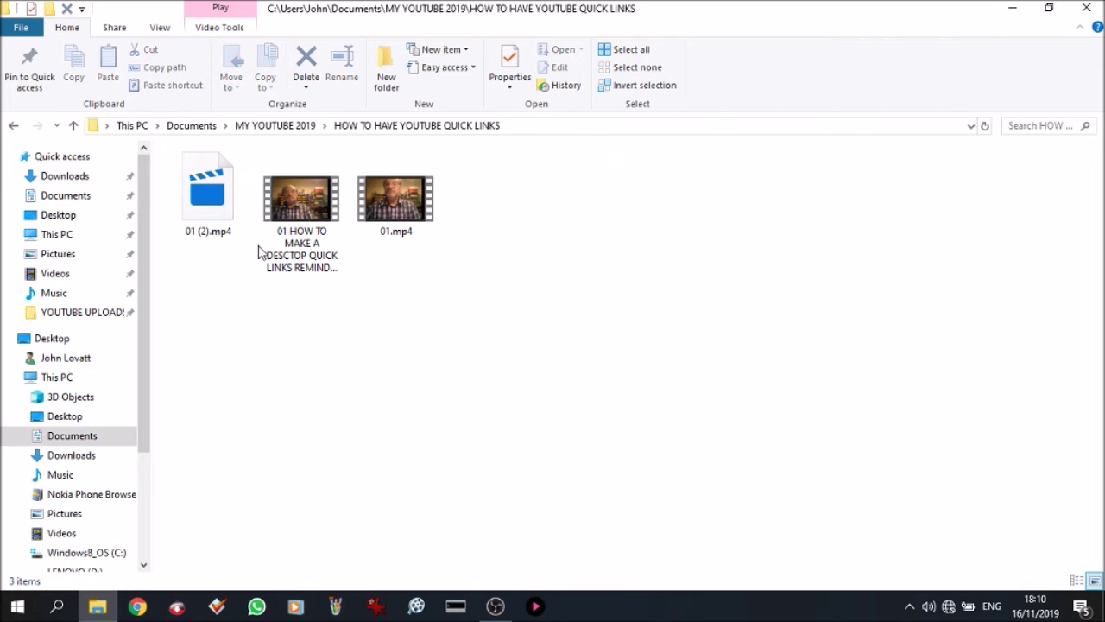
Go back up to MY YOUTUBE 2019 and open the MY SUBSCRIBERS 16 NOV 2019 folder
click(75, 126)
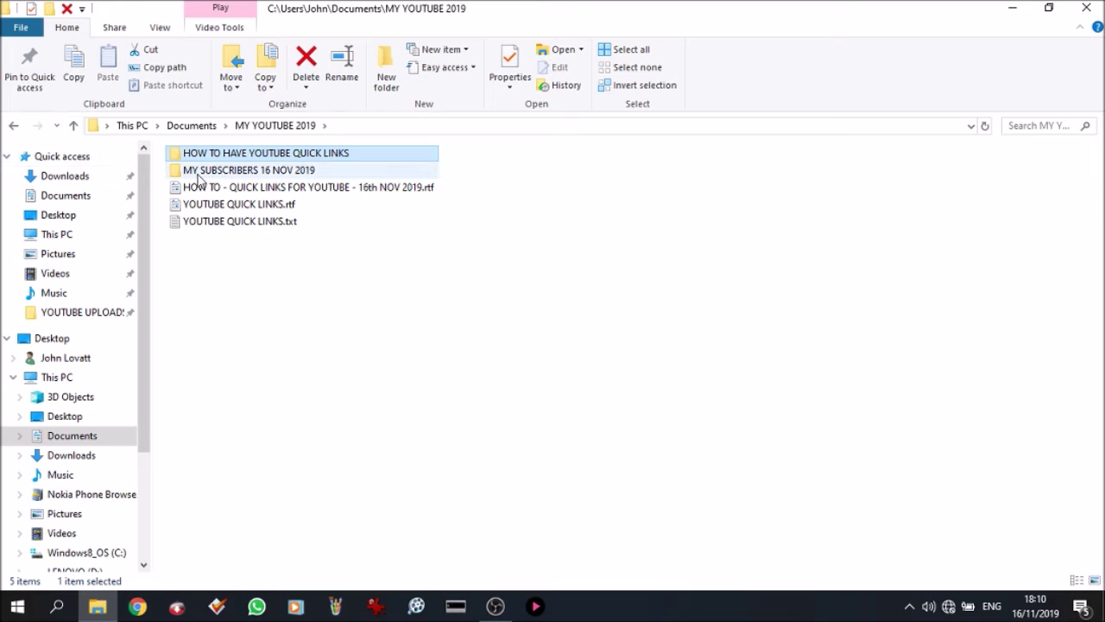
mouse_move(199, 181)
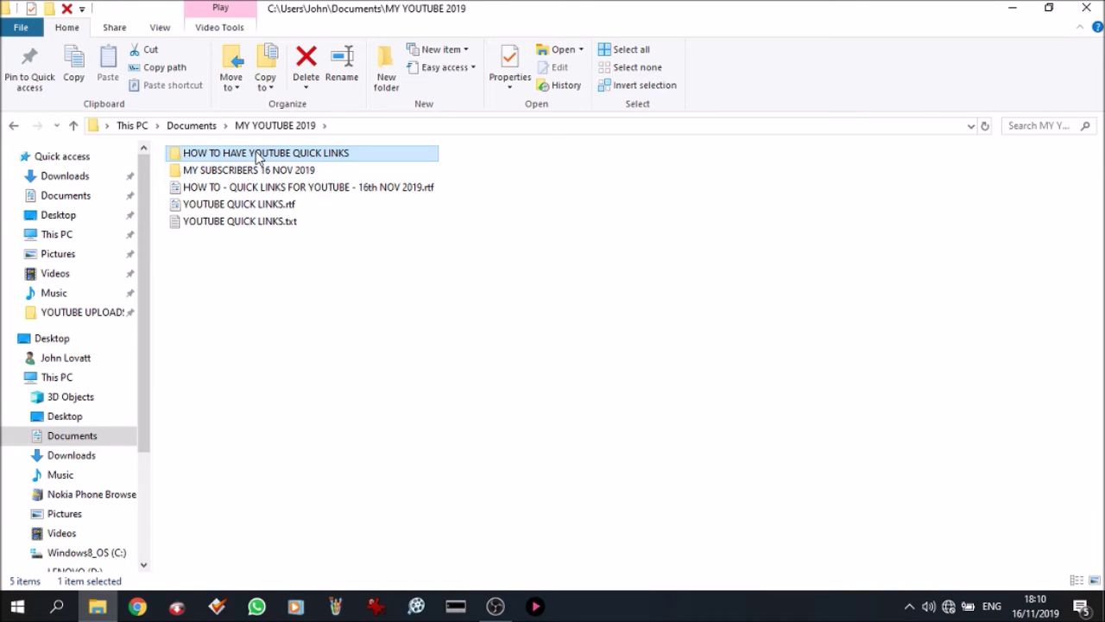
mouse_move(249, 175)
double_click(223, 171)
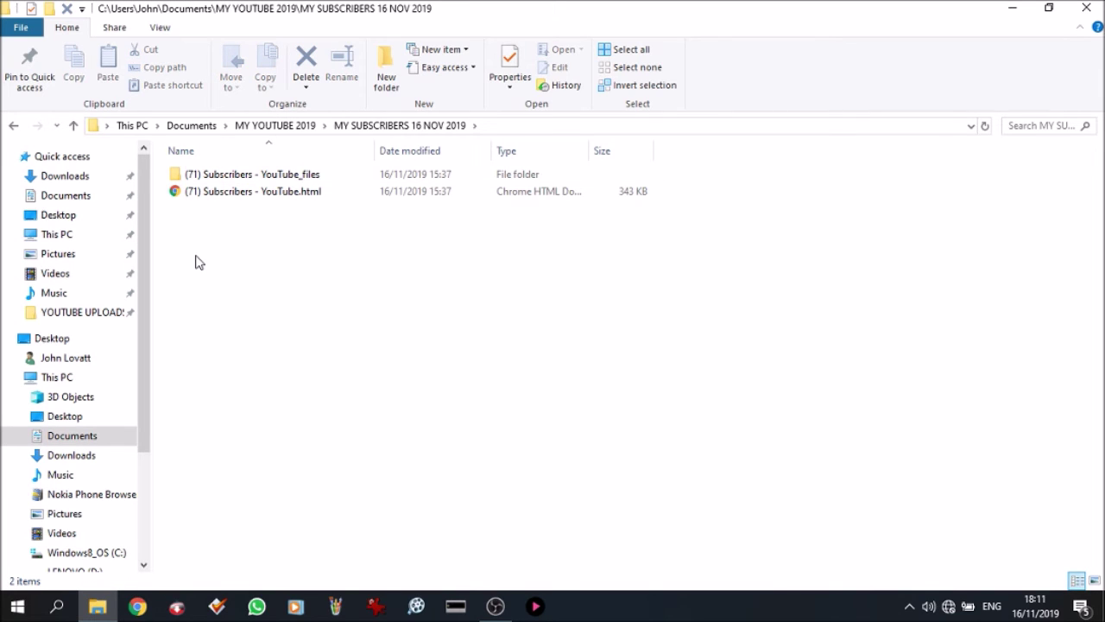
Select the saved (71) Subscribers - YouTube.html page and switch to it in Chrome
click(205, 194)
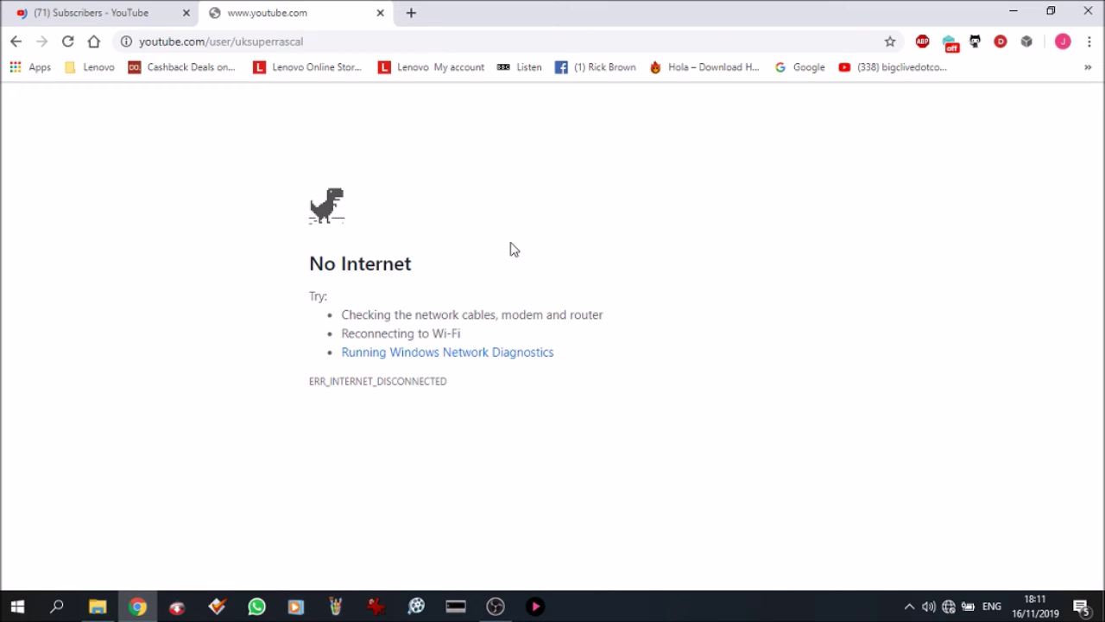
key(ctrl+Tab)
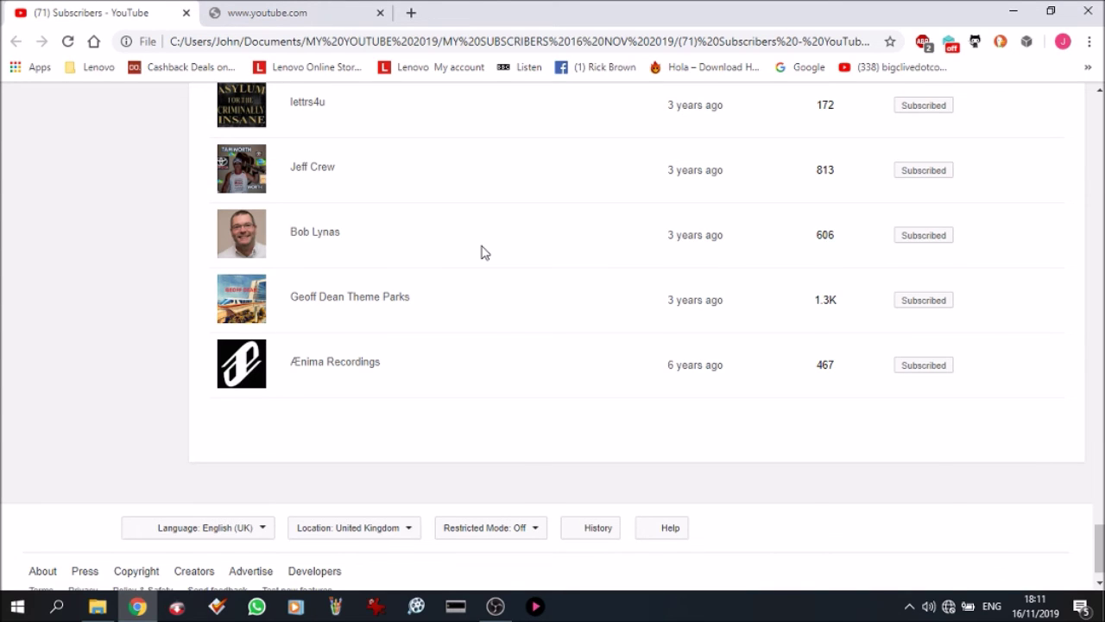
Scroll up the saved Subscribers page to show the list of 122 subscribers
scroll(488, 245, up, 20)
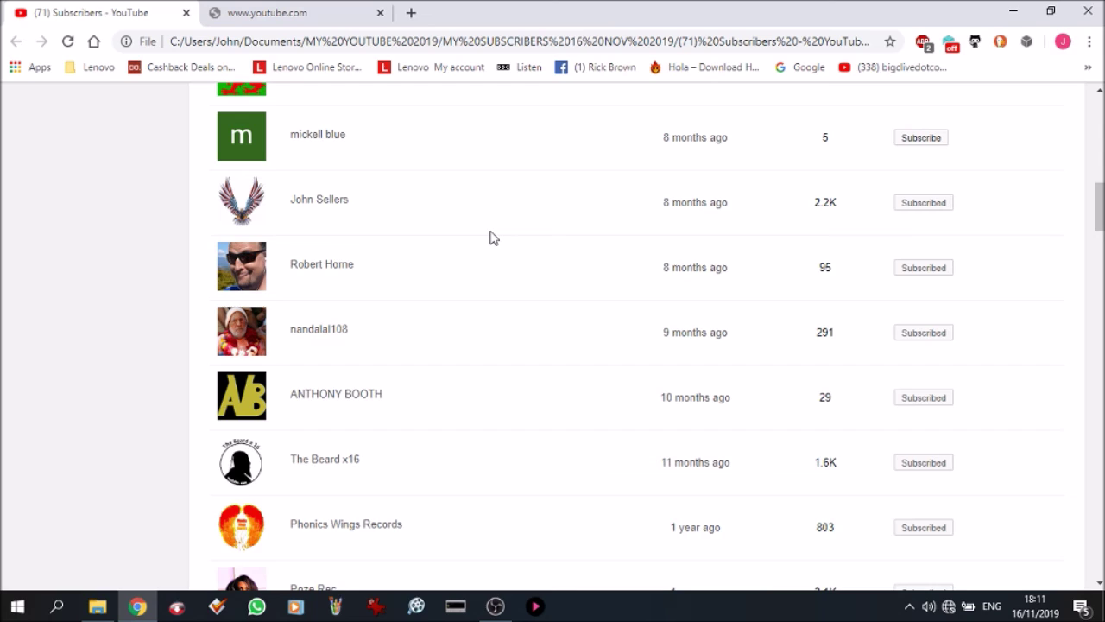